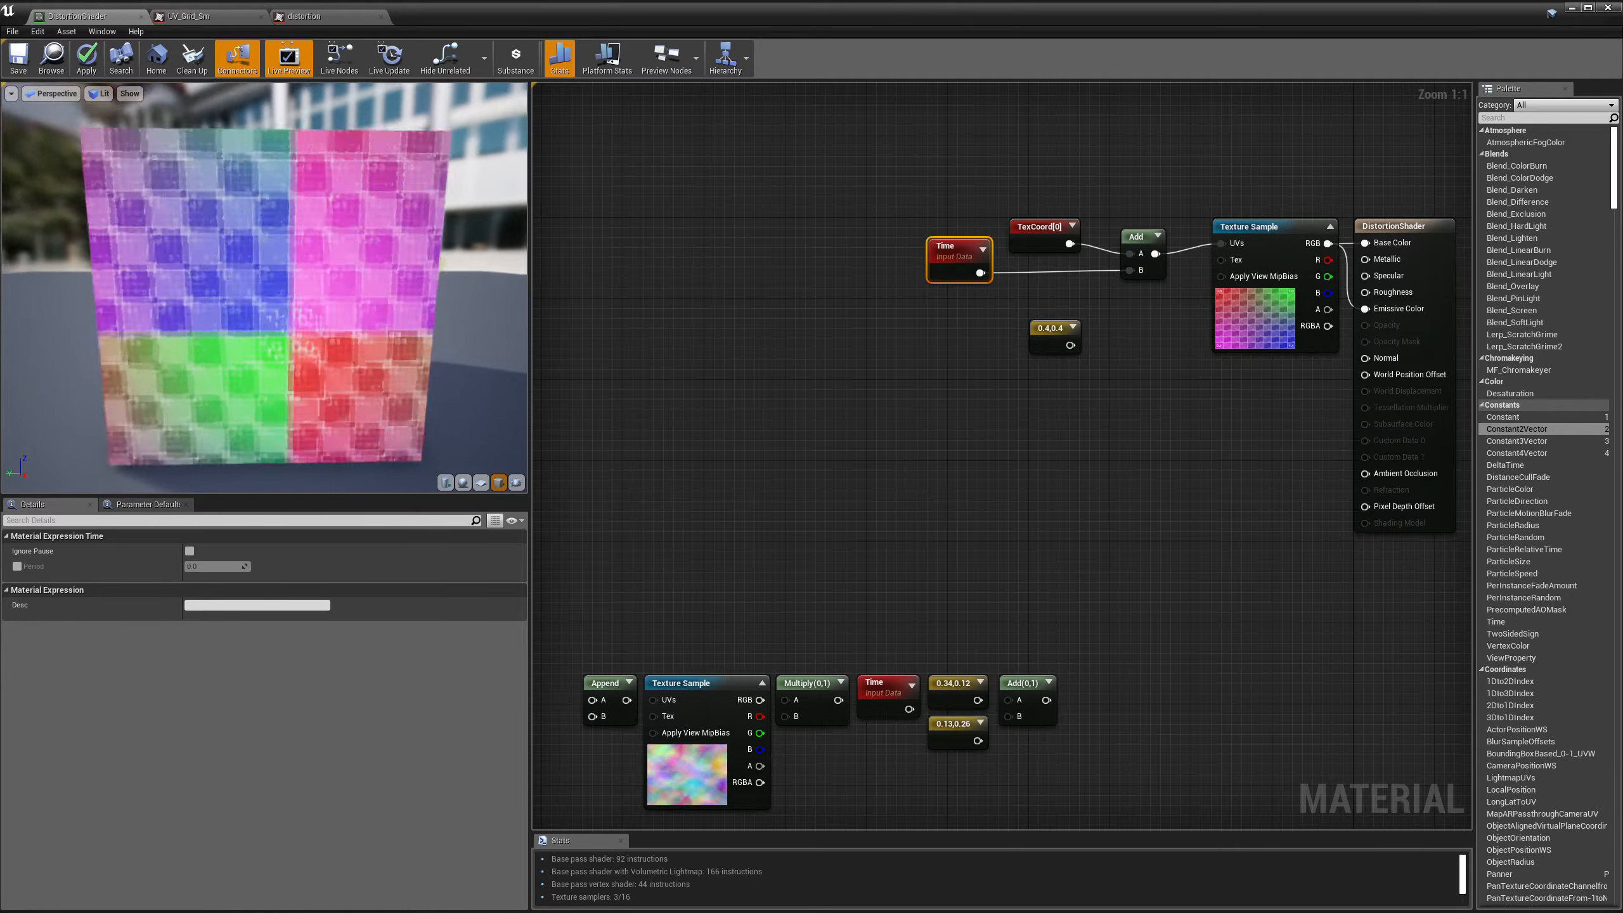
Step: Duplicate the spare Multiply node, place it near Time, and connect Time to its A input and the 0.4,0.4 constant to B
scroll(254, 317, "up", 2)
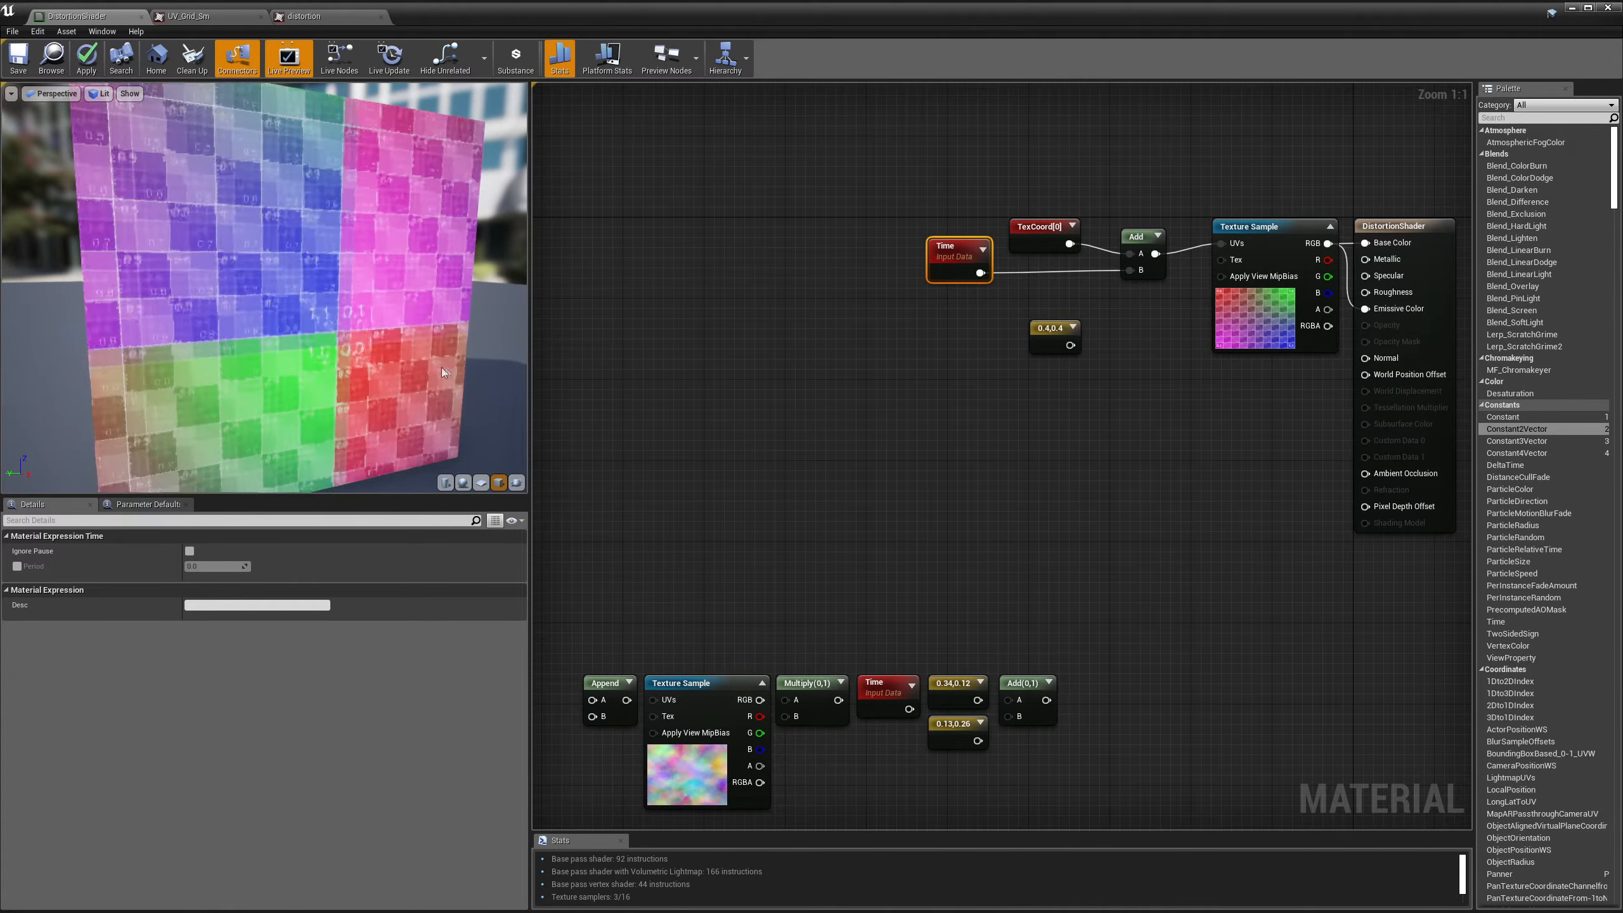
left_click_drag(953, 260, 910, 264)
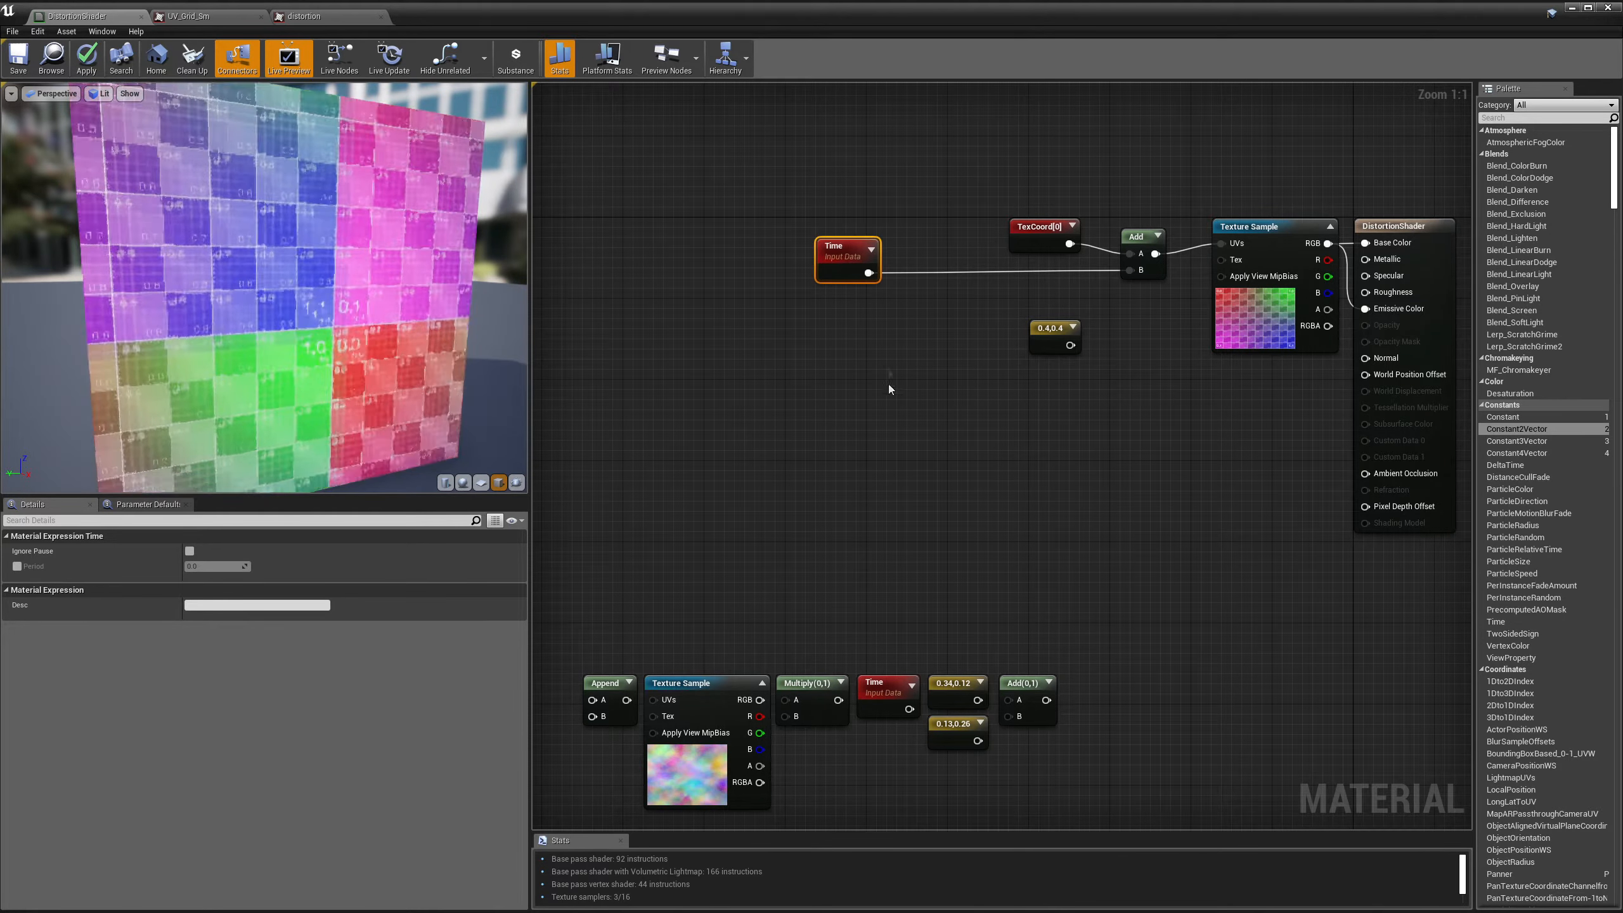
left_click(811, 689)
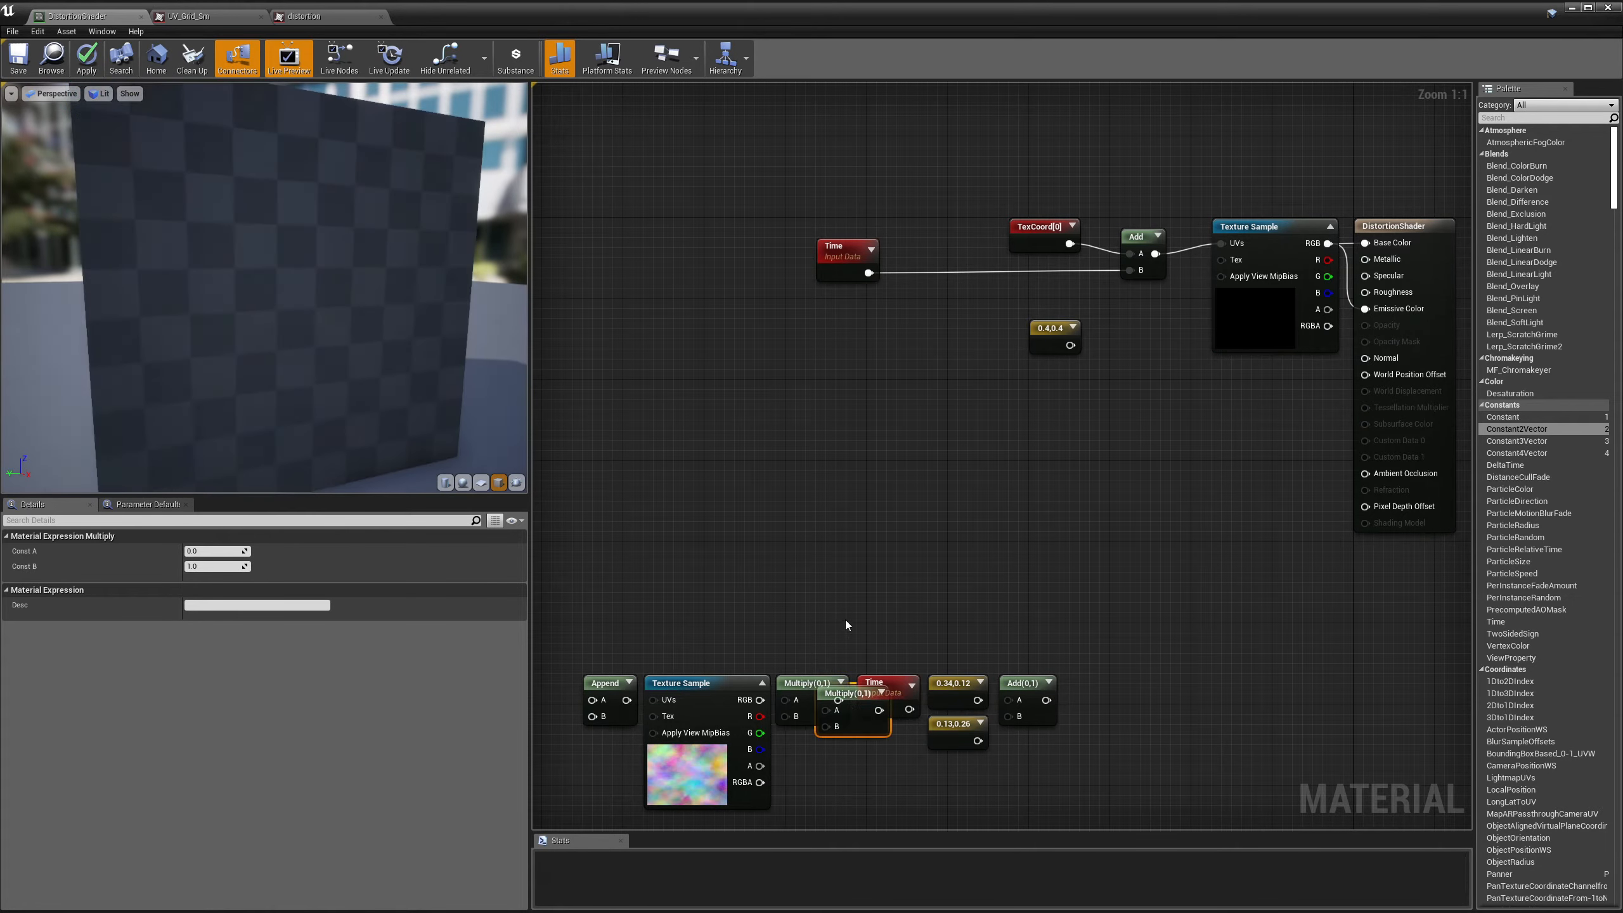
key("ctrl+w")
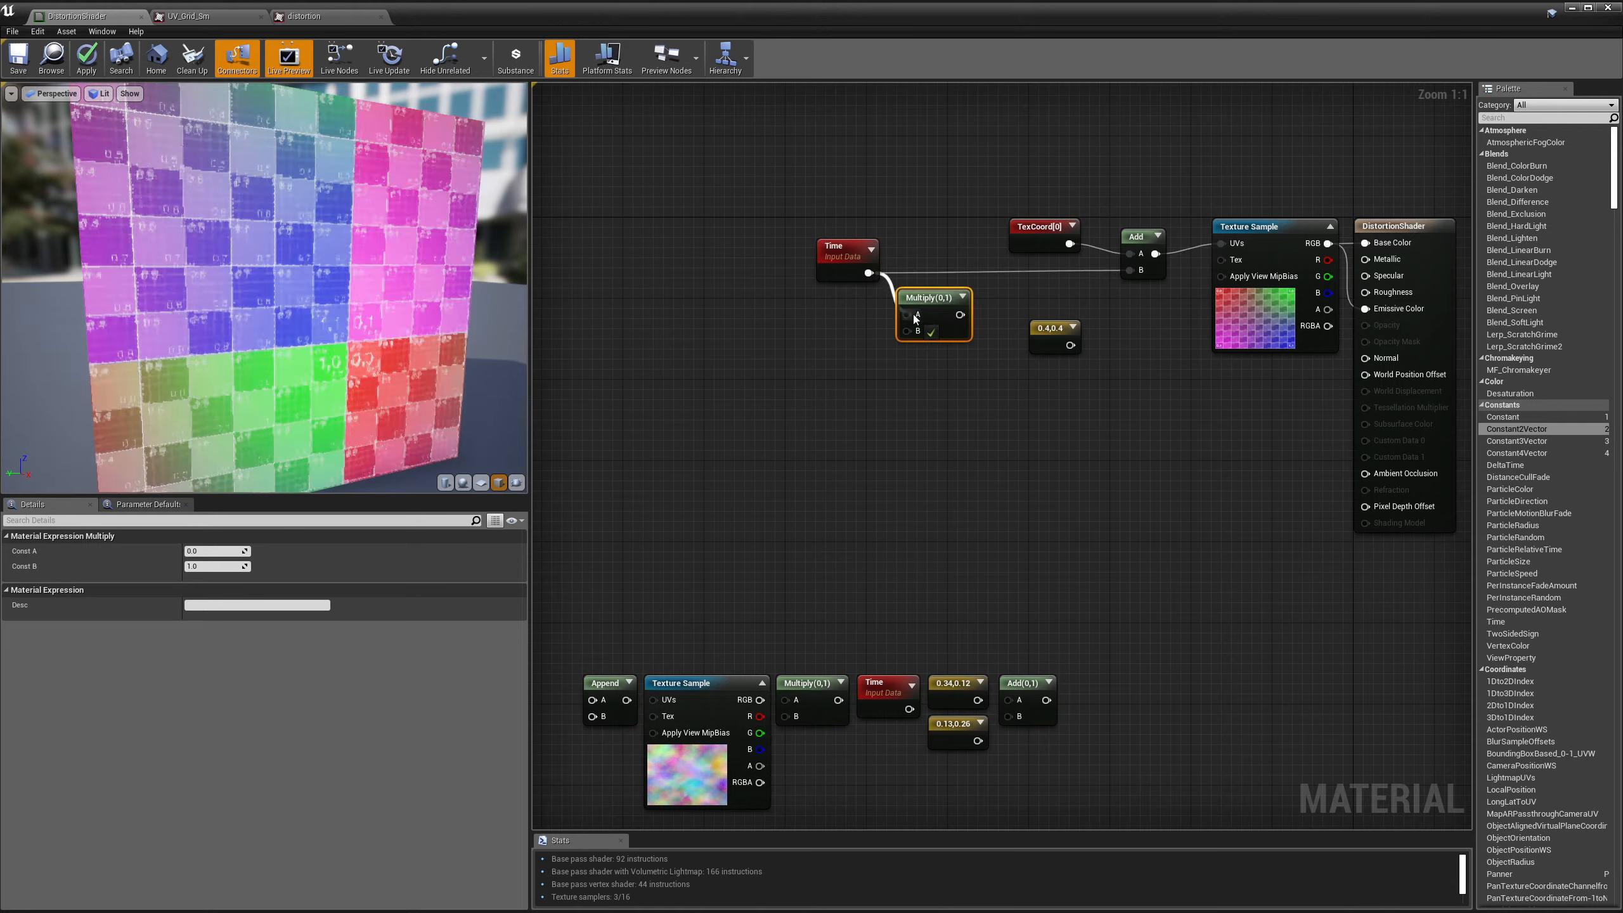
left_click_drag(908, 315, 909, 316)
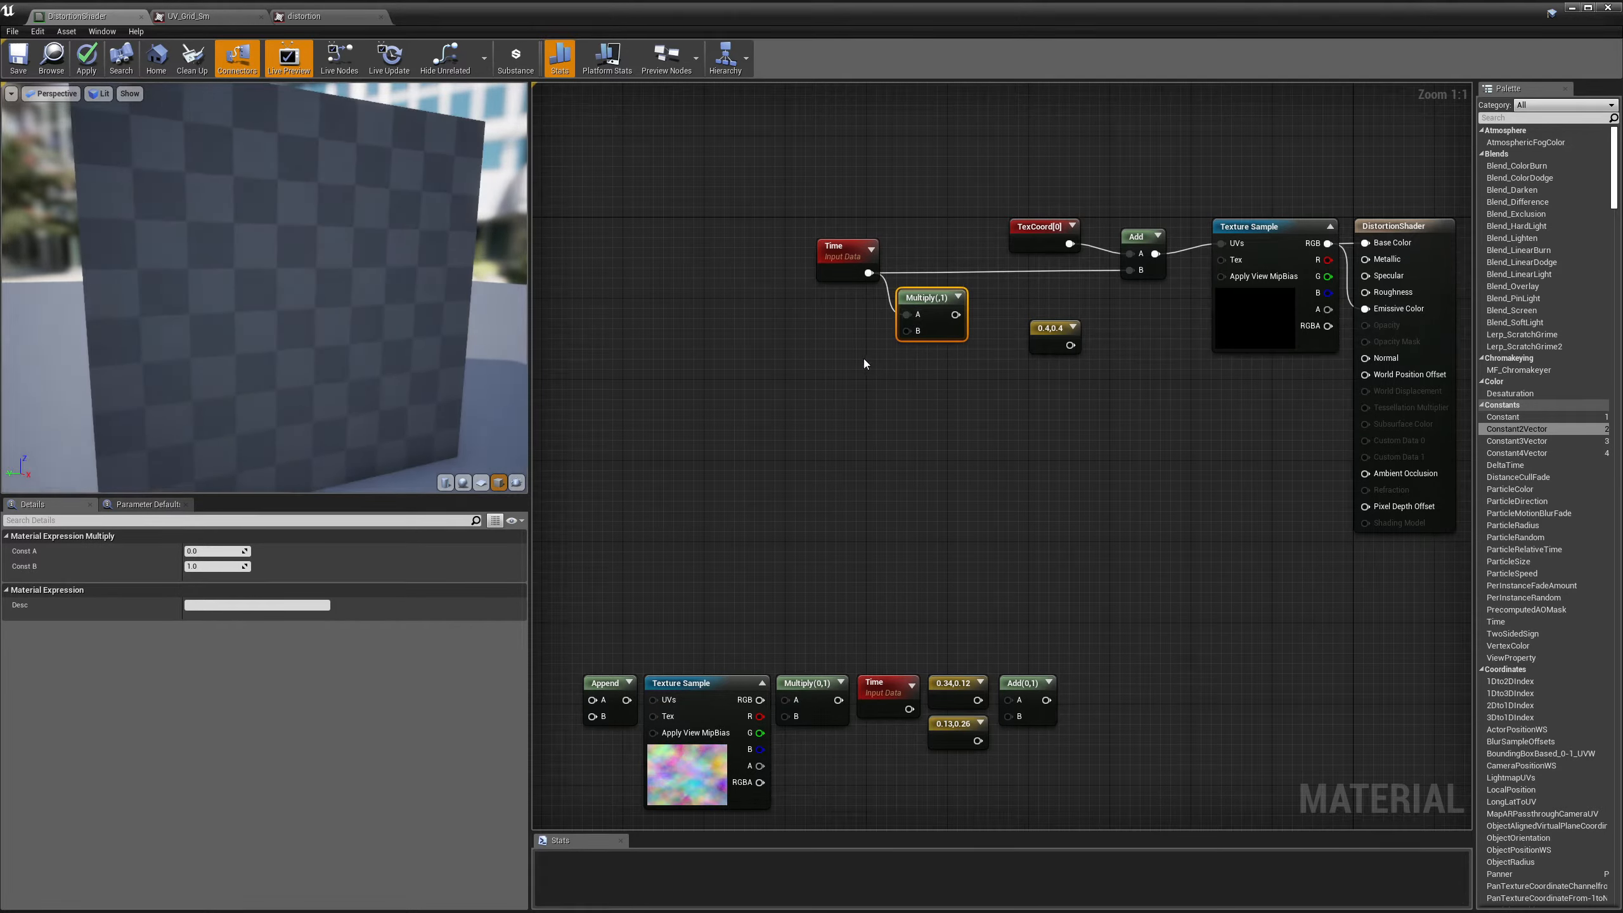
left_click_drag(1033, 338, 990, 327)
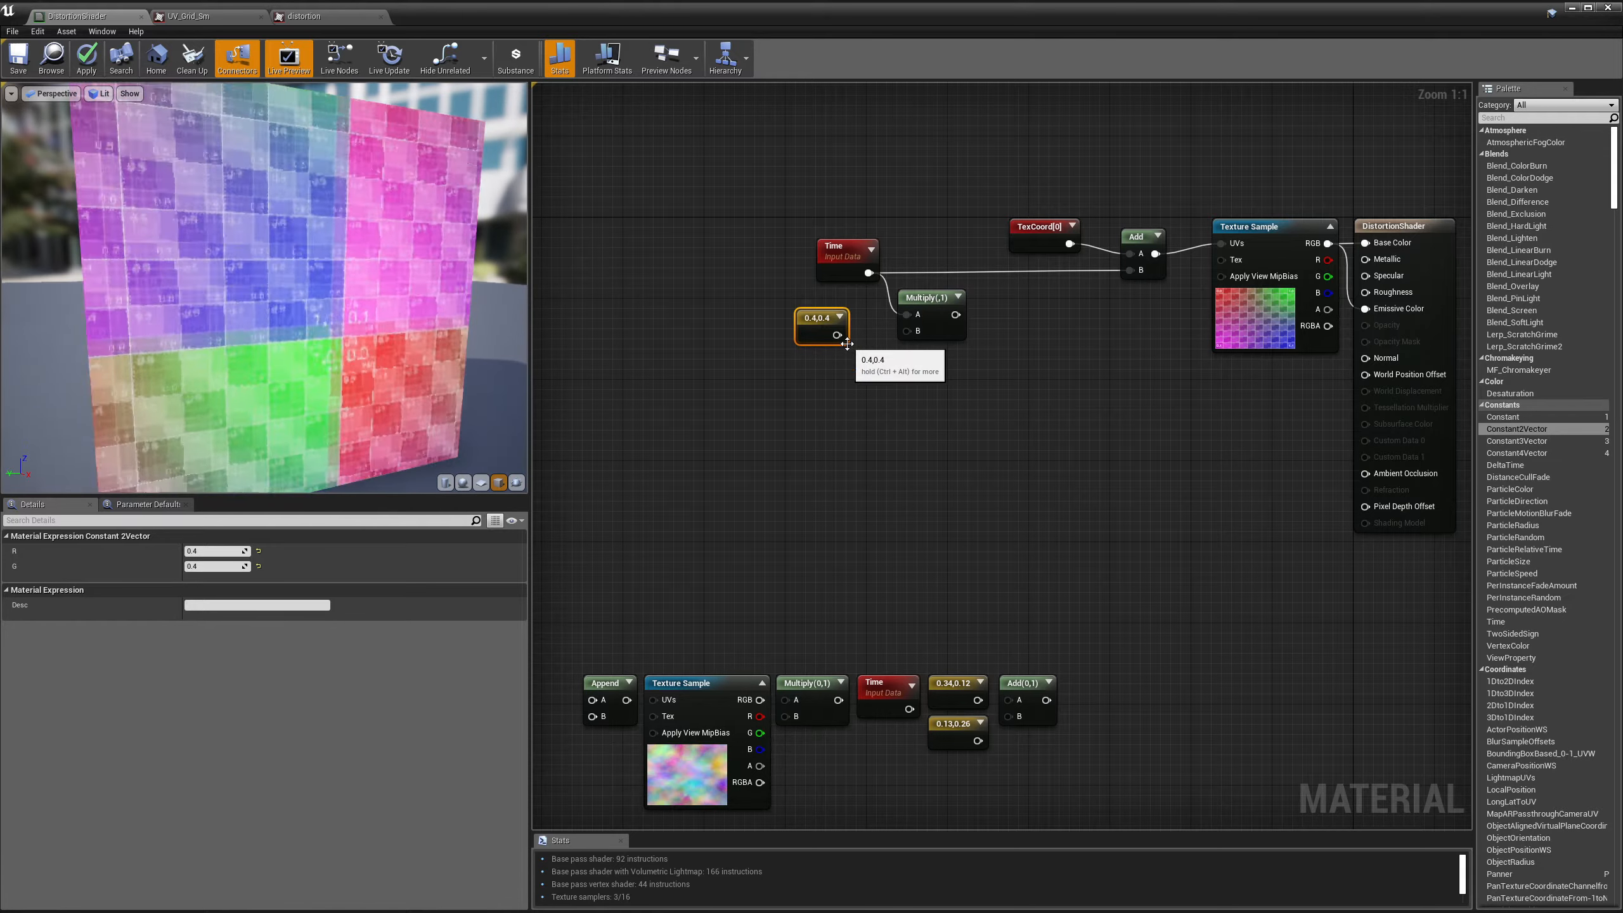
left_click_drag(837, 335, 908, 331)
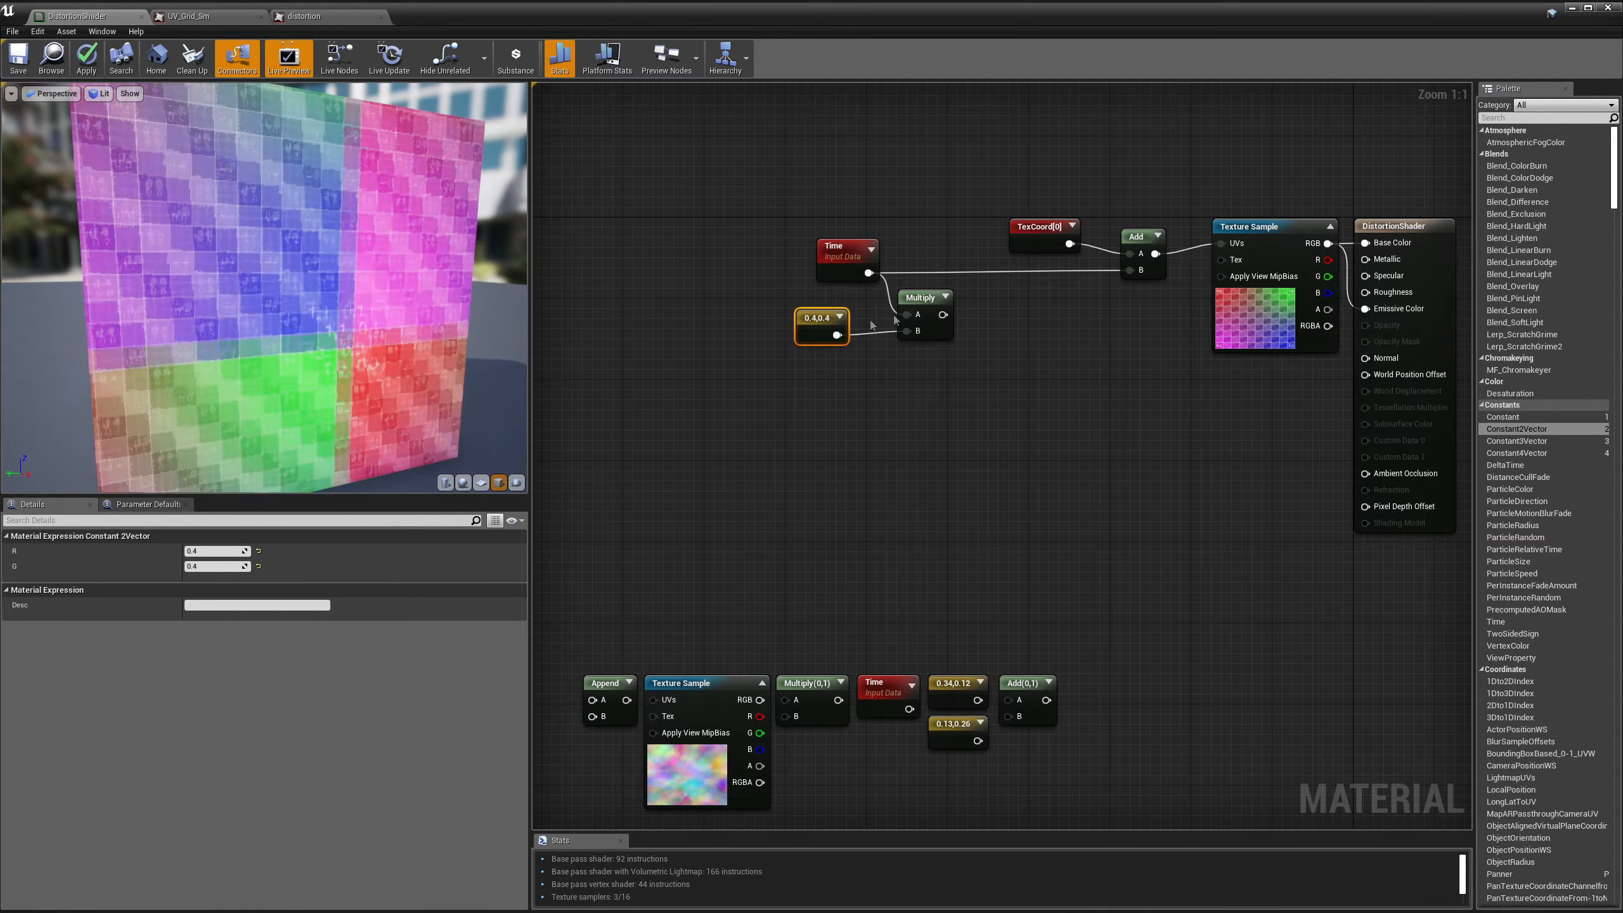
Step: Set the G value of the two-component constant feeding Multiply to 0
left_click(212, 565)
type("0")
key("Return")
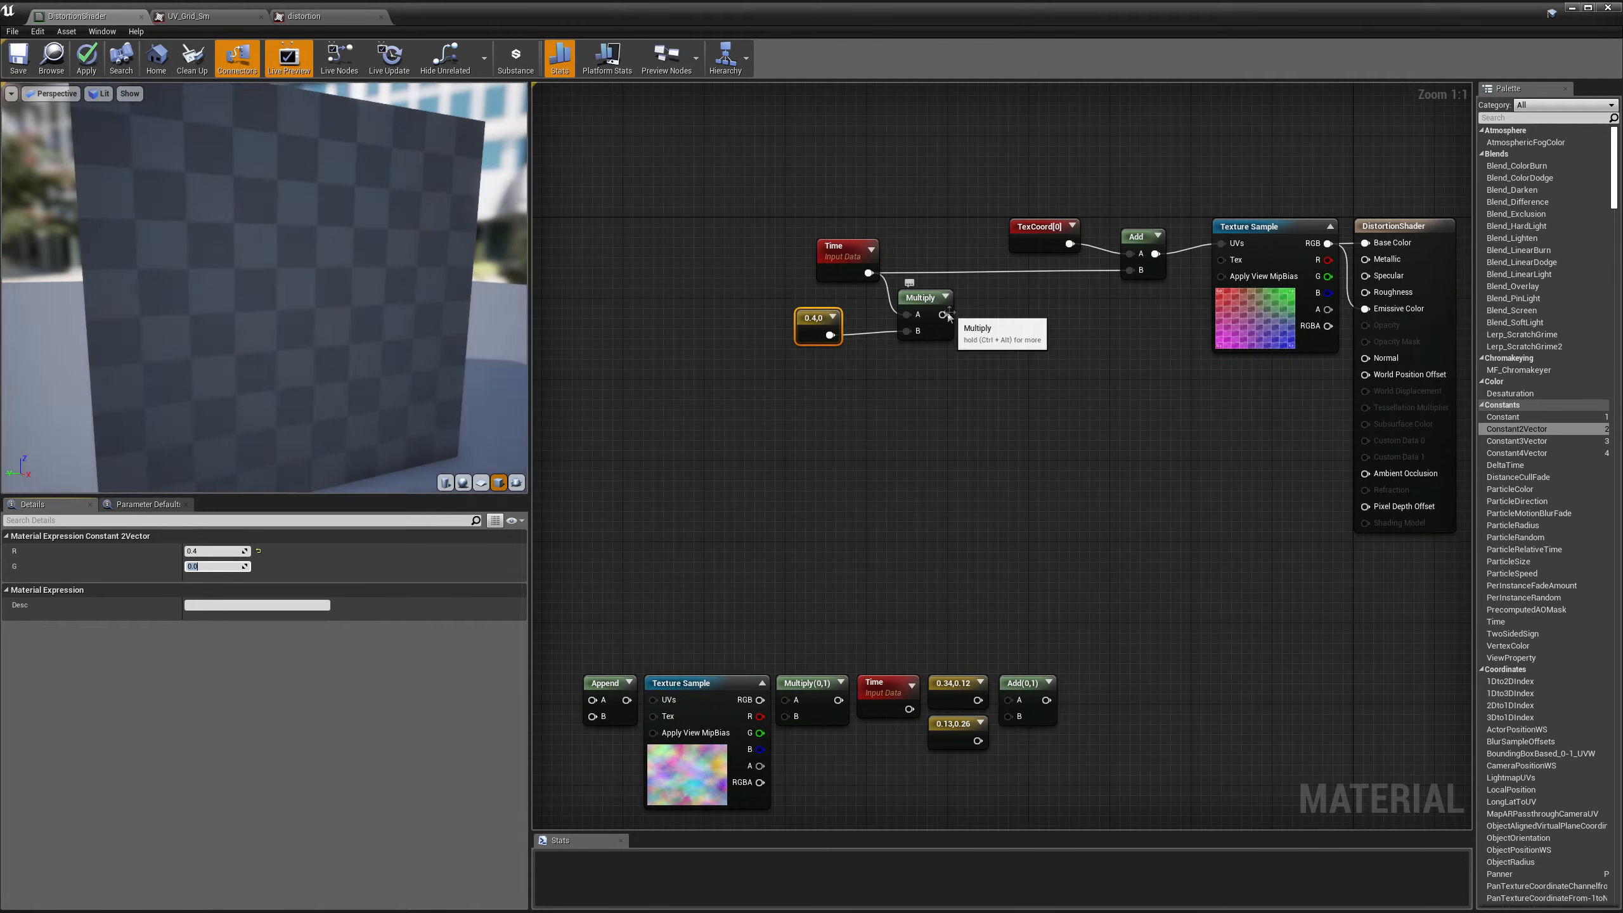
Step: Connect the Multiply output to the Add node's B input and move the Time, constant and Multiply nodes closer to Add
left_click_drag(1117, 291, 1129, 271)
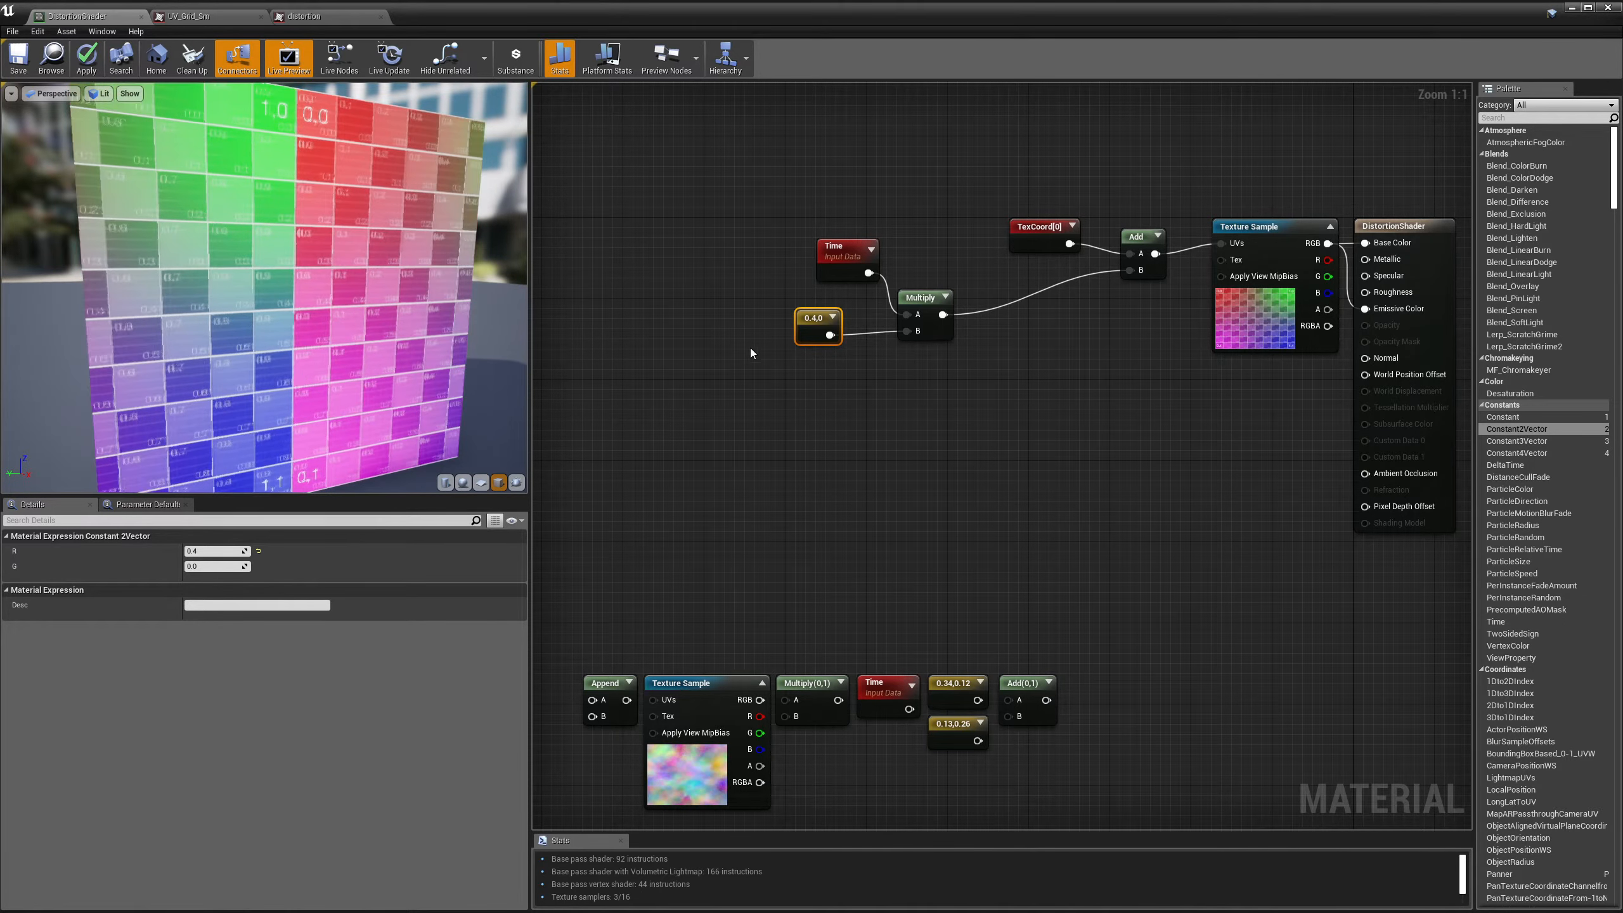
left_click_drag(833, 316, 841, 317)
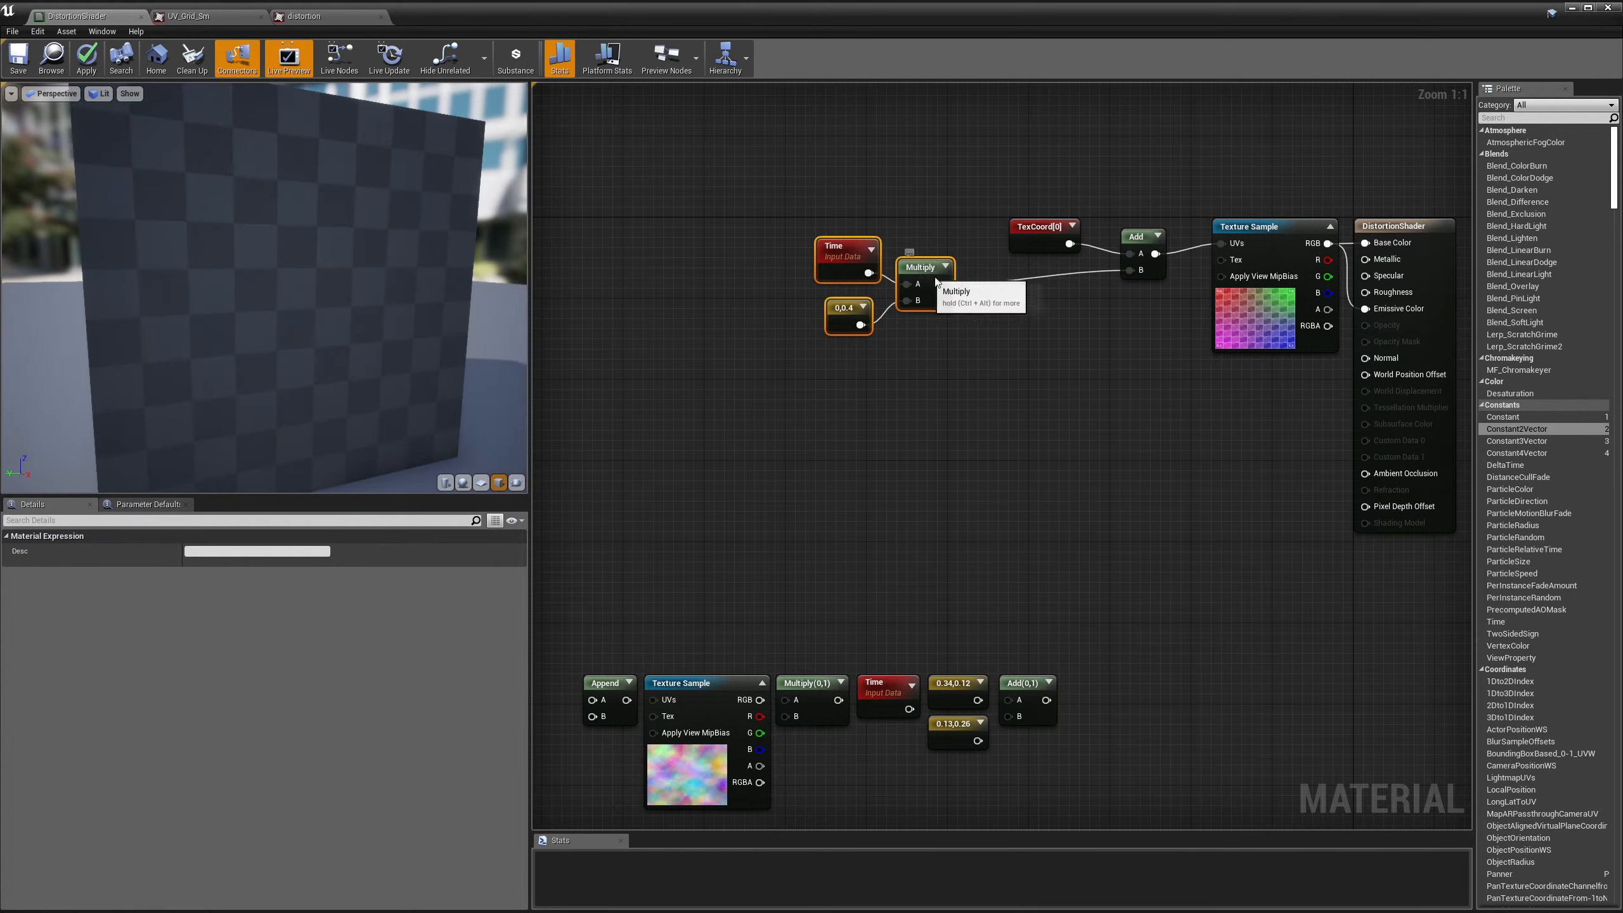
left_click_drag(1016, 282, 1016, 303)
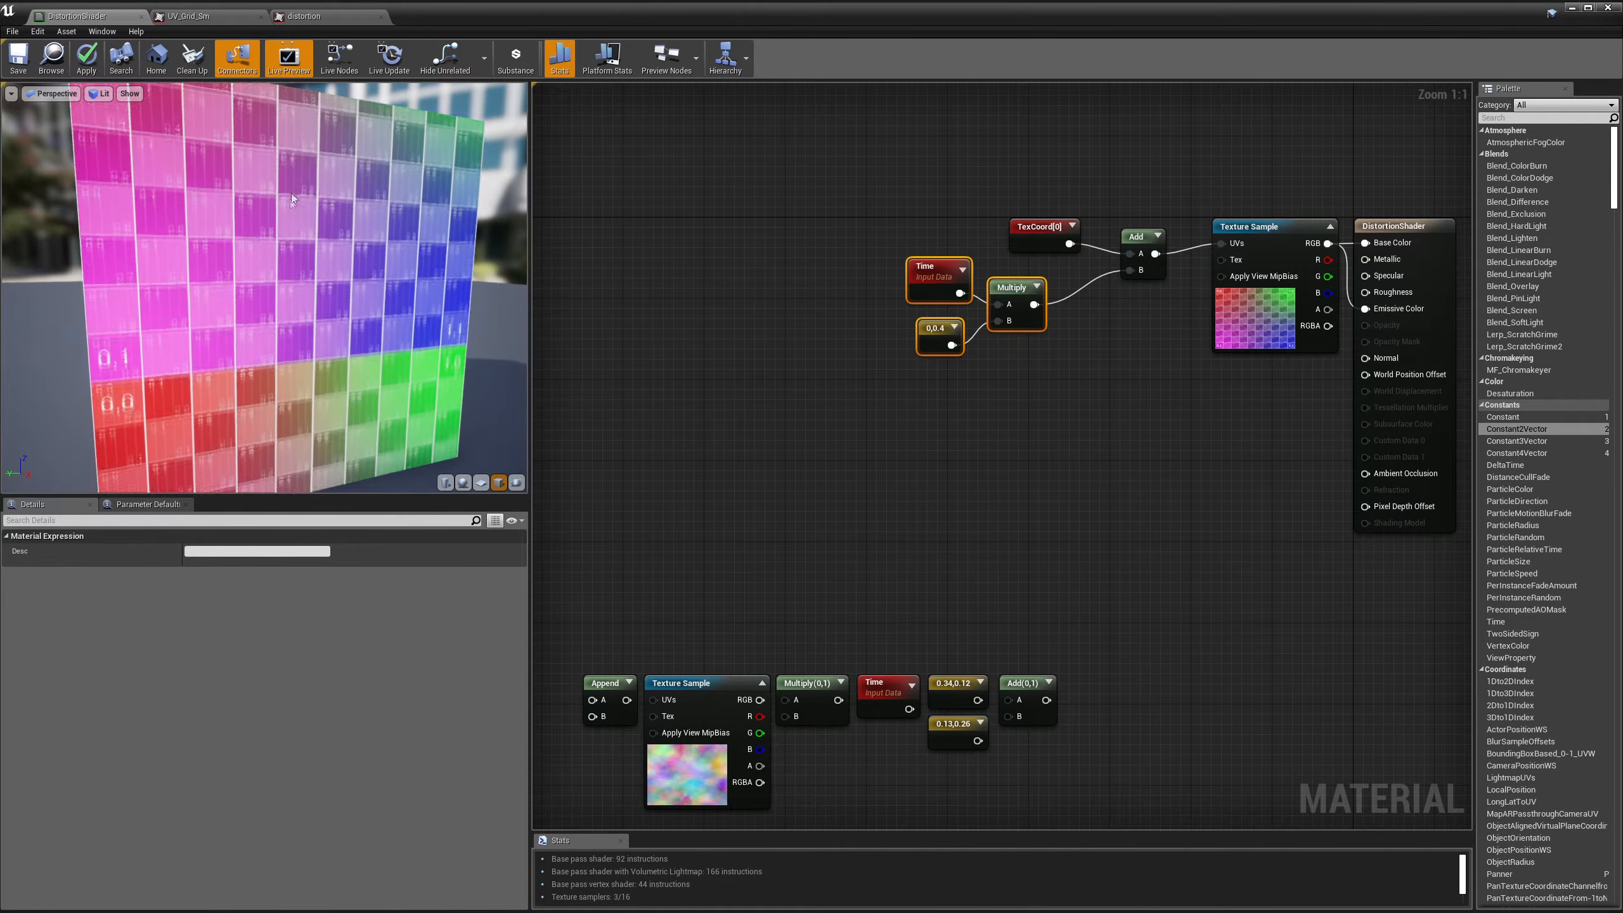
Step: Open the distortion texture and hide its green and blue channels to examine the red channel
left_click(310, 17)
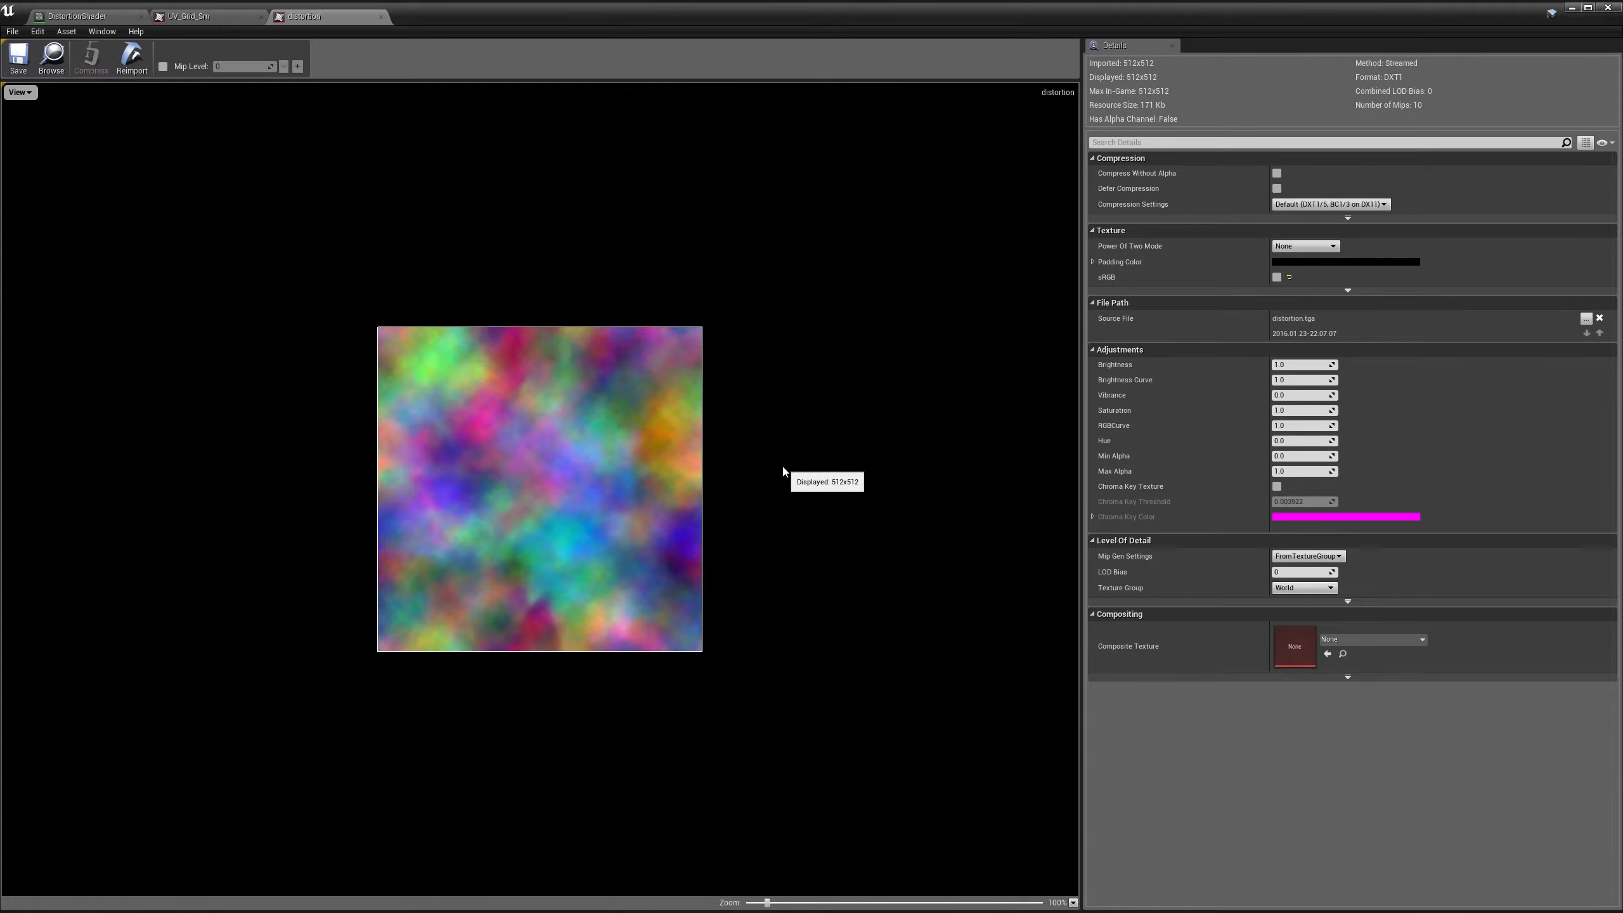
left_click(19, 93)
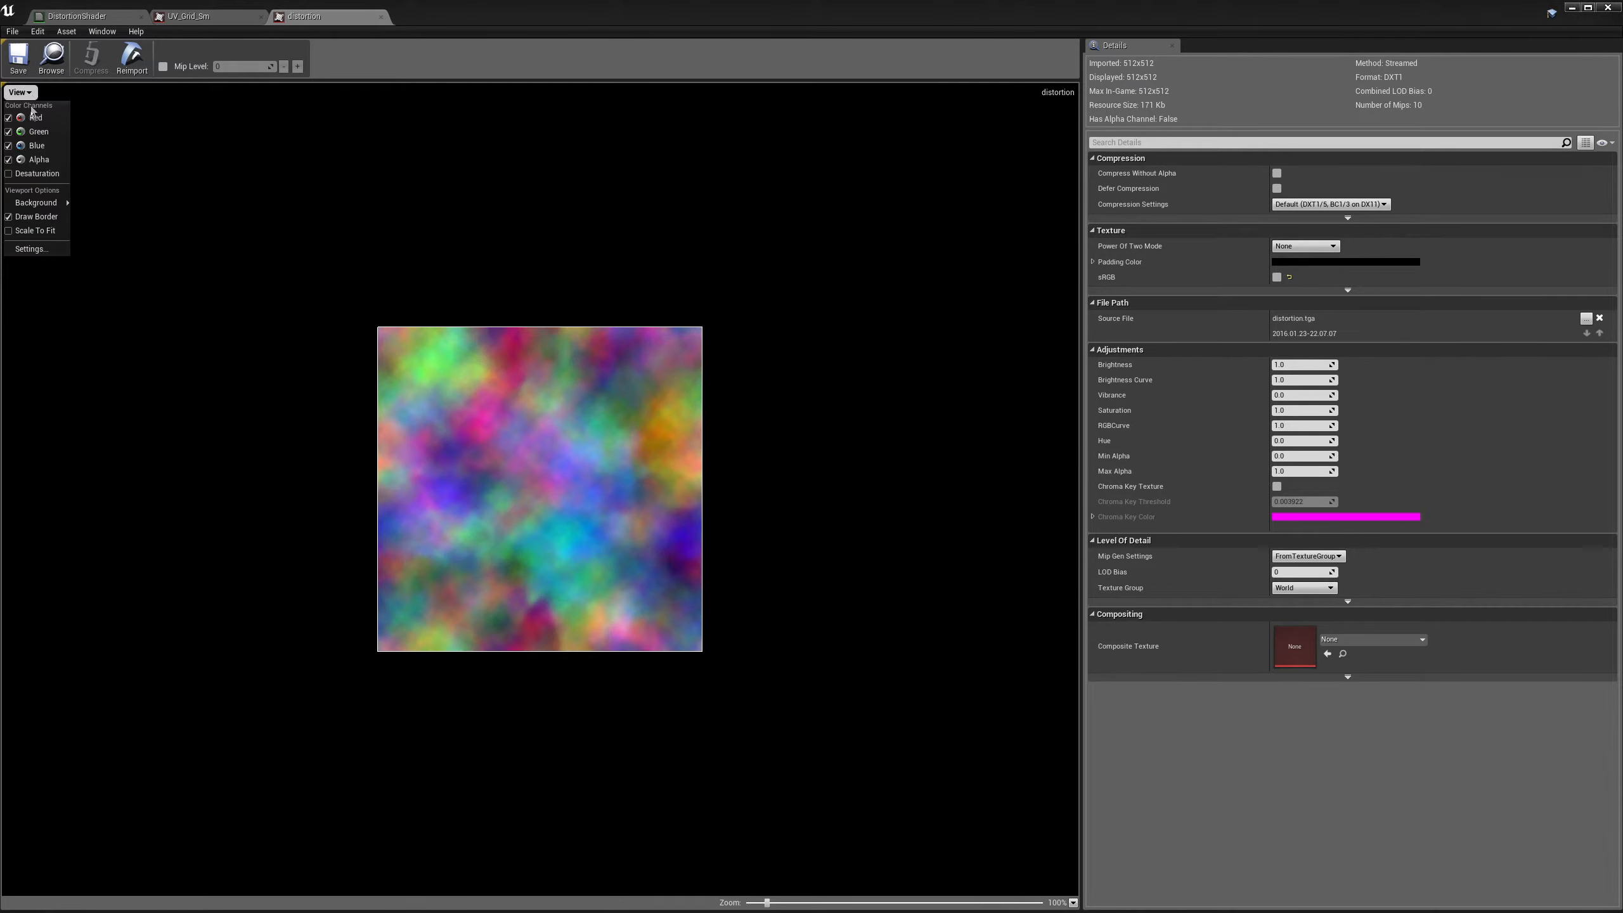
left_click(8, 132)
left_click(8, 146)
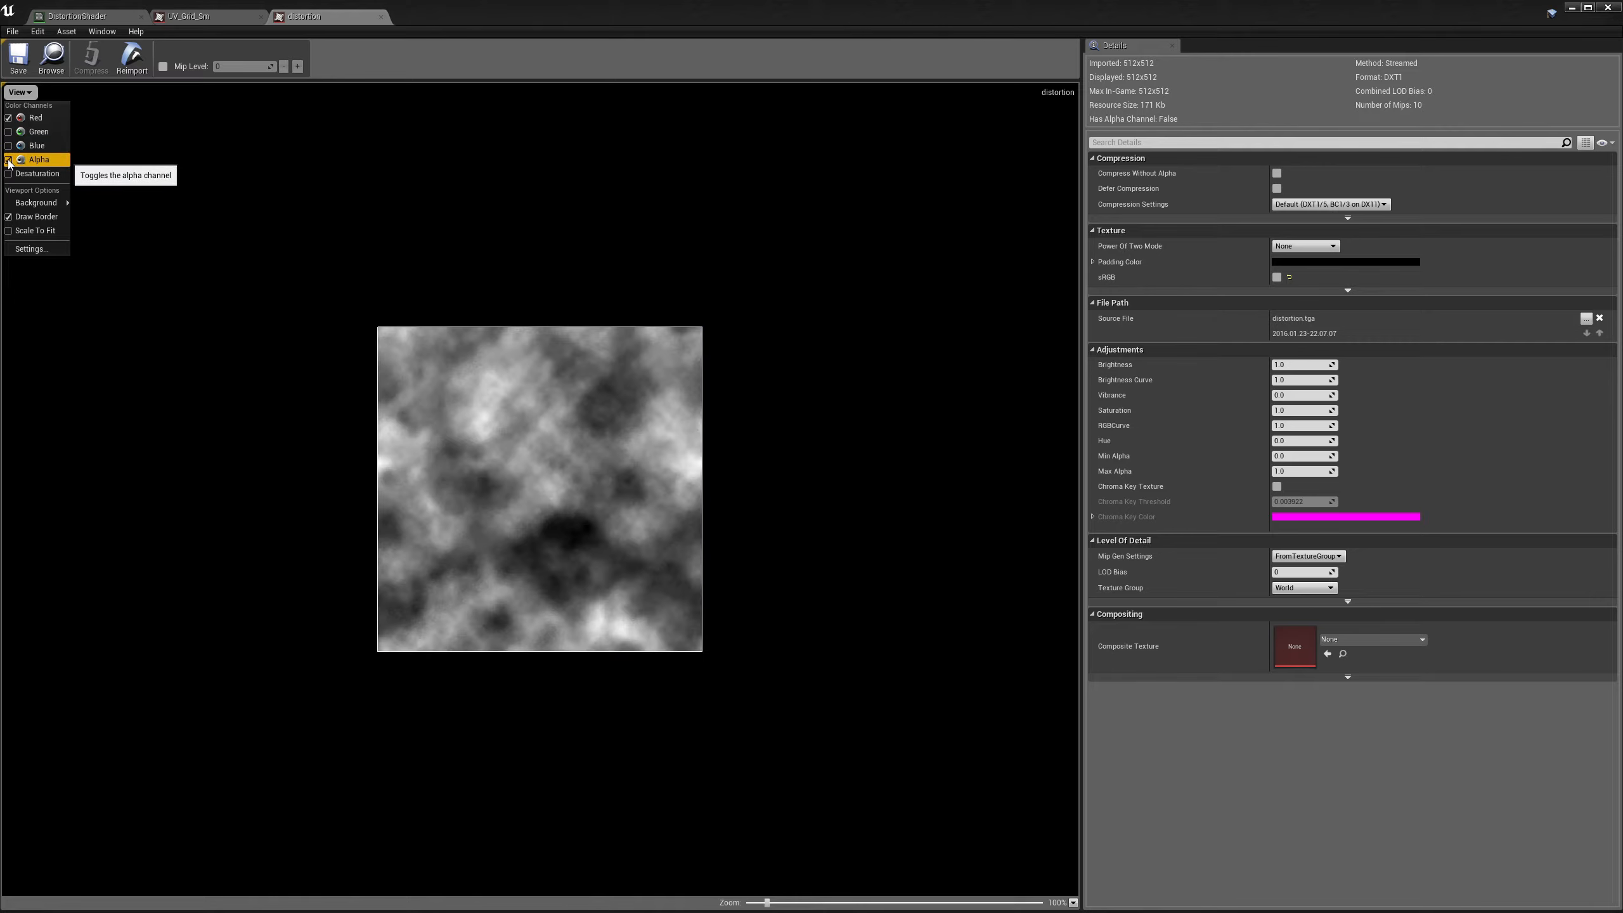
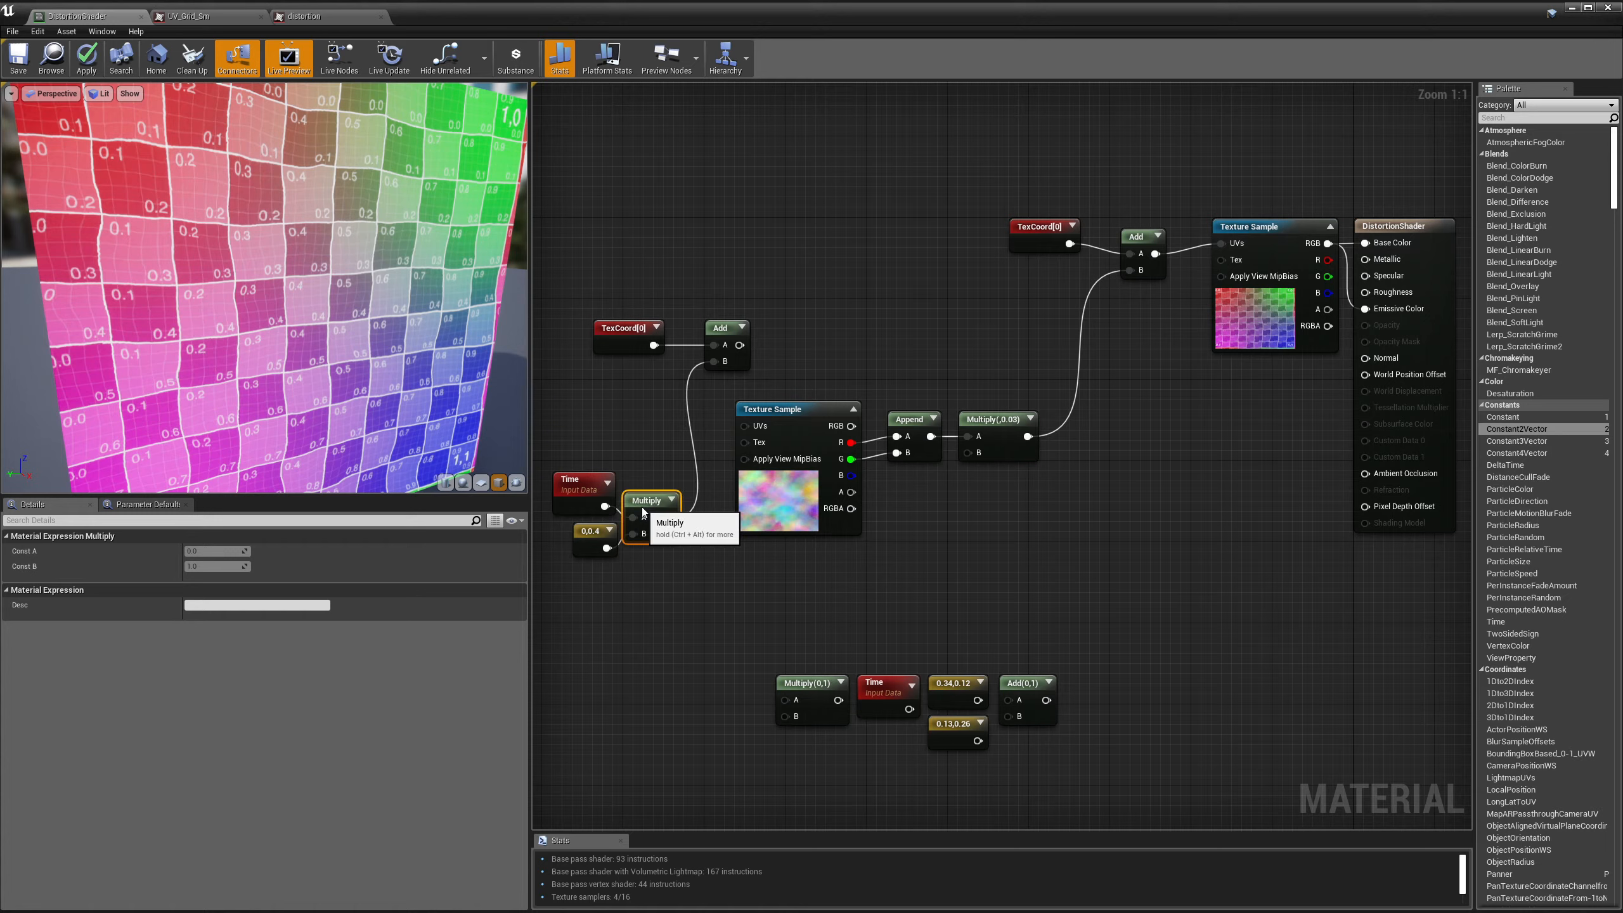
Step: Arrange the TexCoord, Time, constant, Multiply and Add nodes beside the distortion Texture Sample and connect Add to its UVs input
left_click_drag(660, 564, 661, 564)
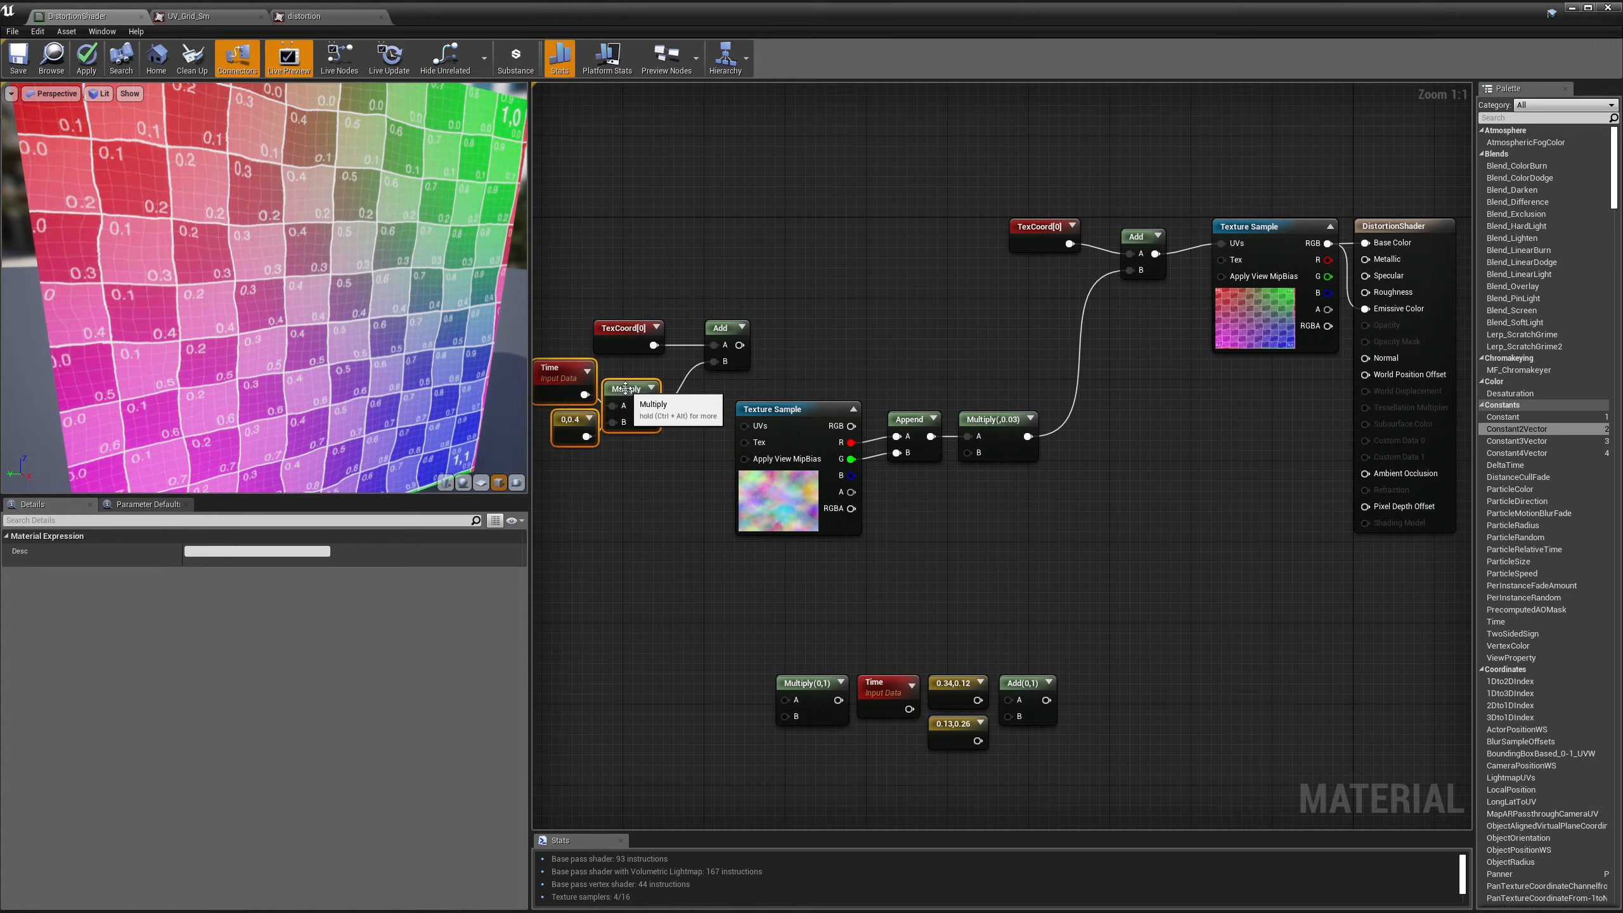
left_click_drag(721, 330, 701, 350)
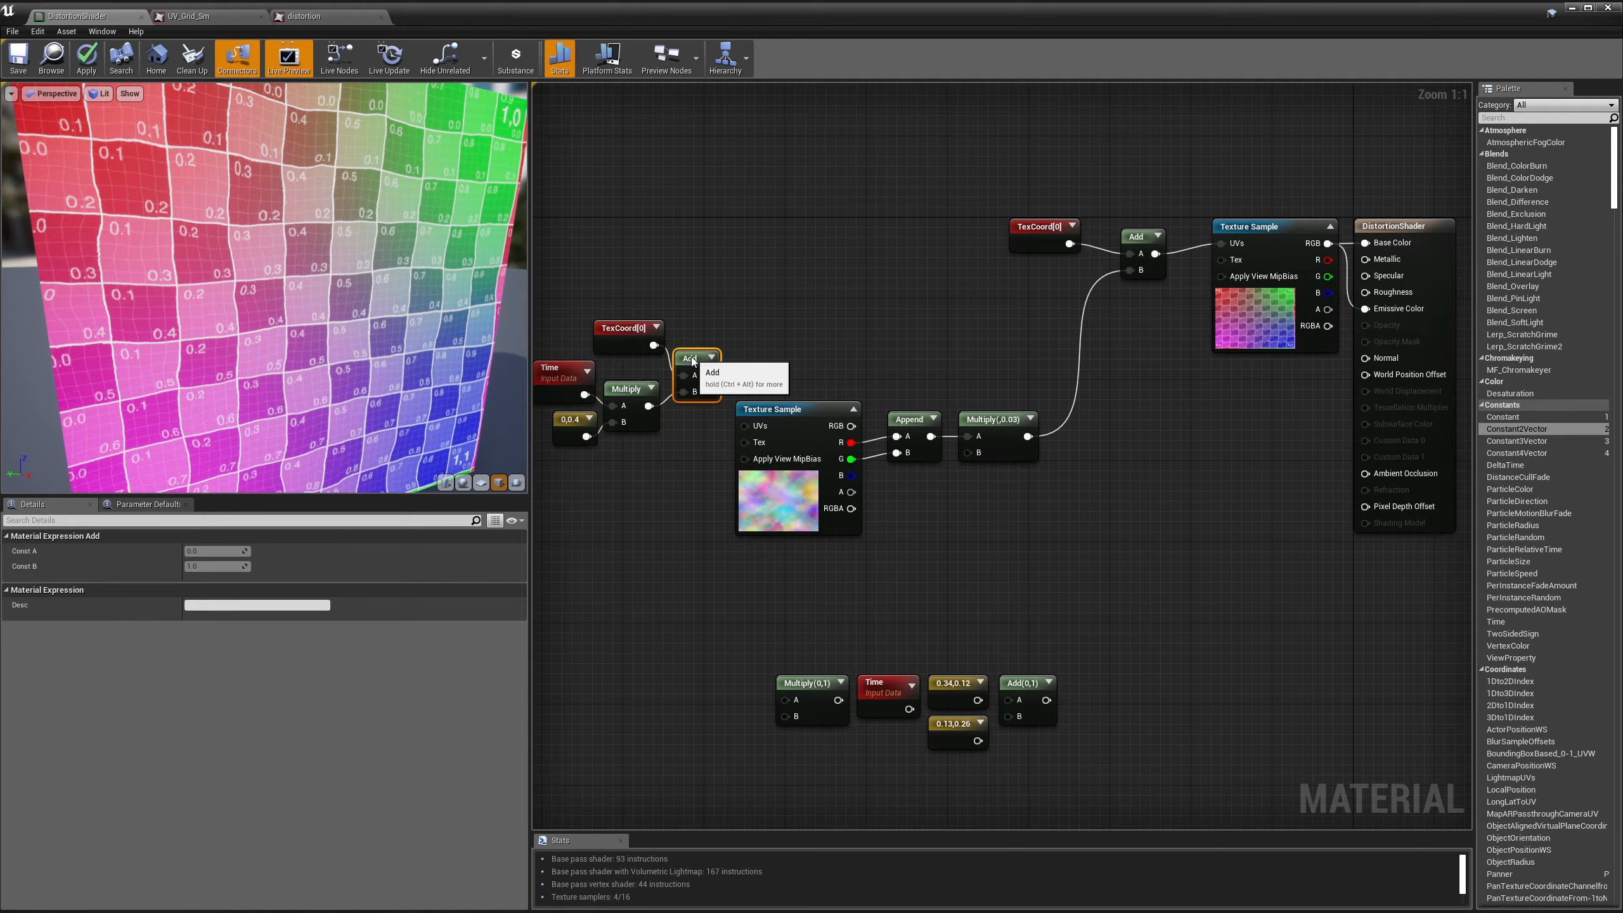
left_click_drag(565, 283, 682, 455)
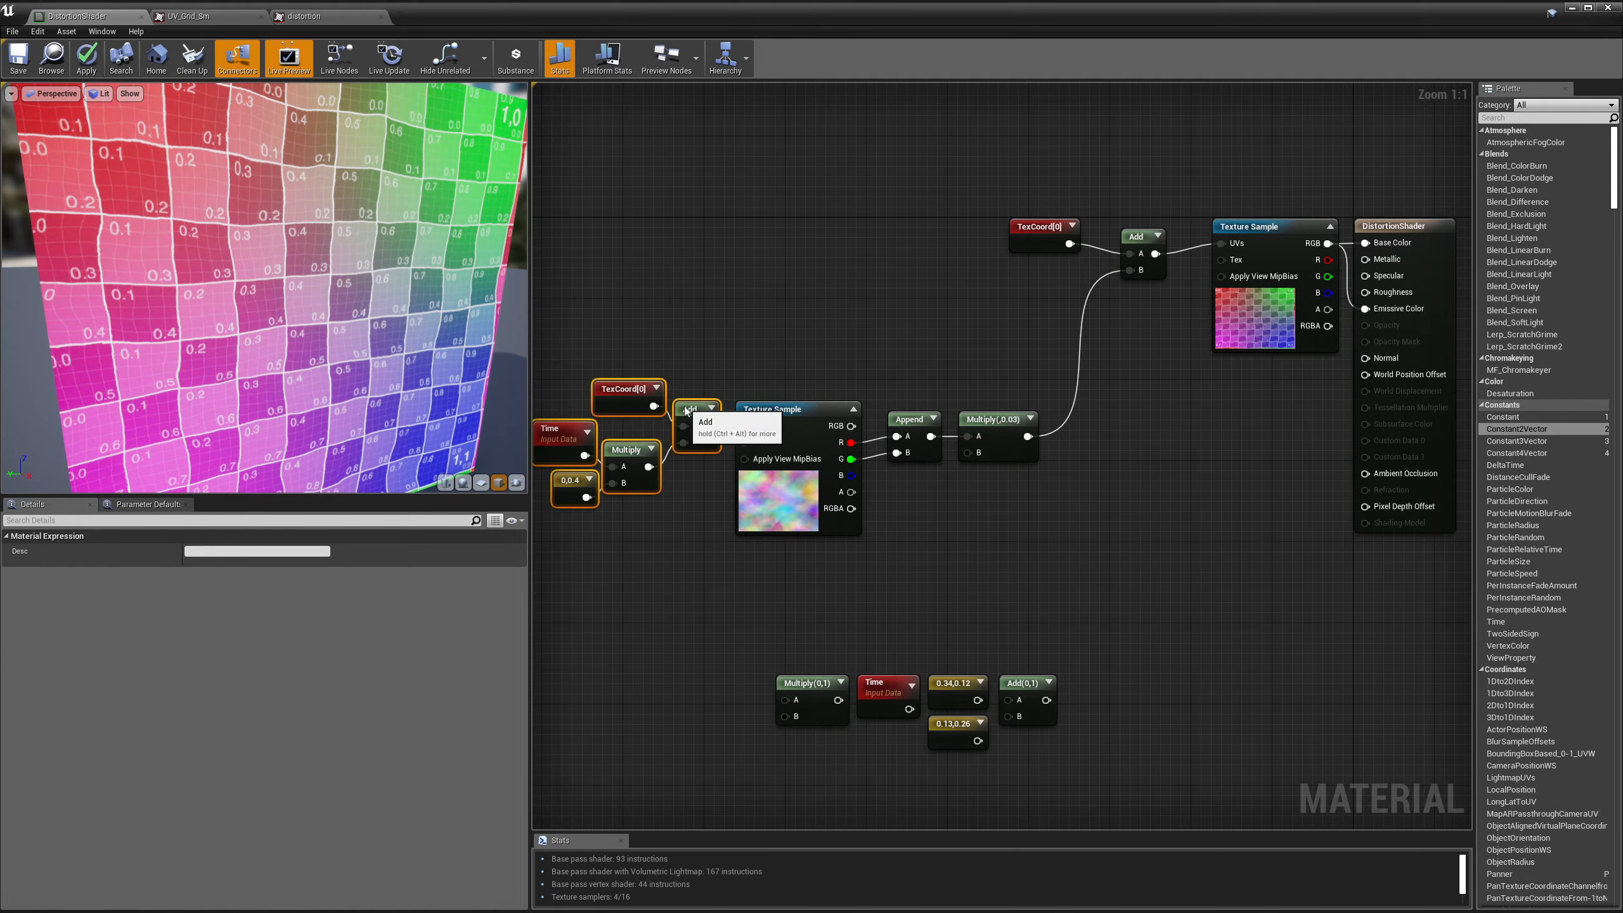
left_click(715, 338)
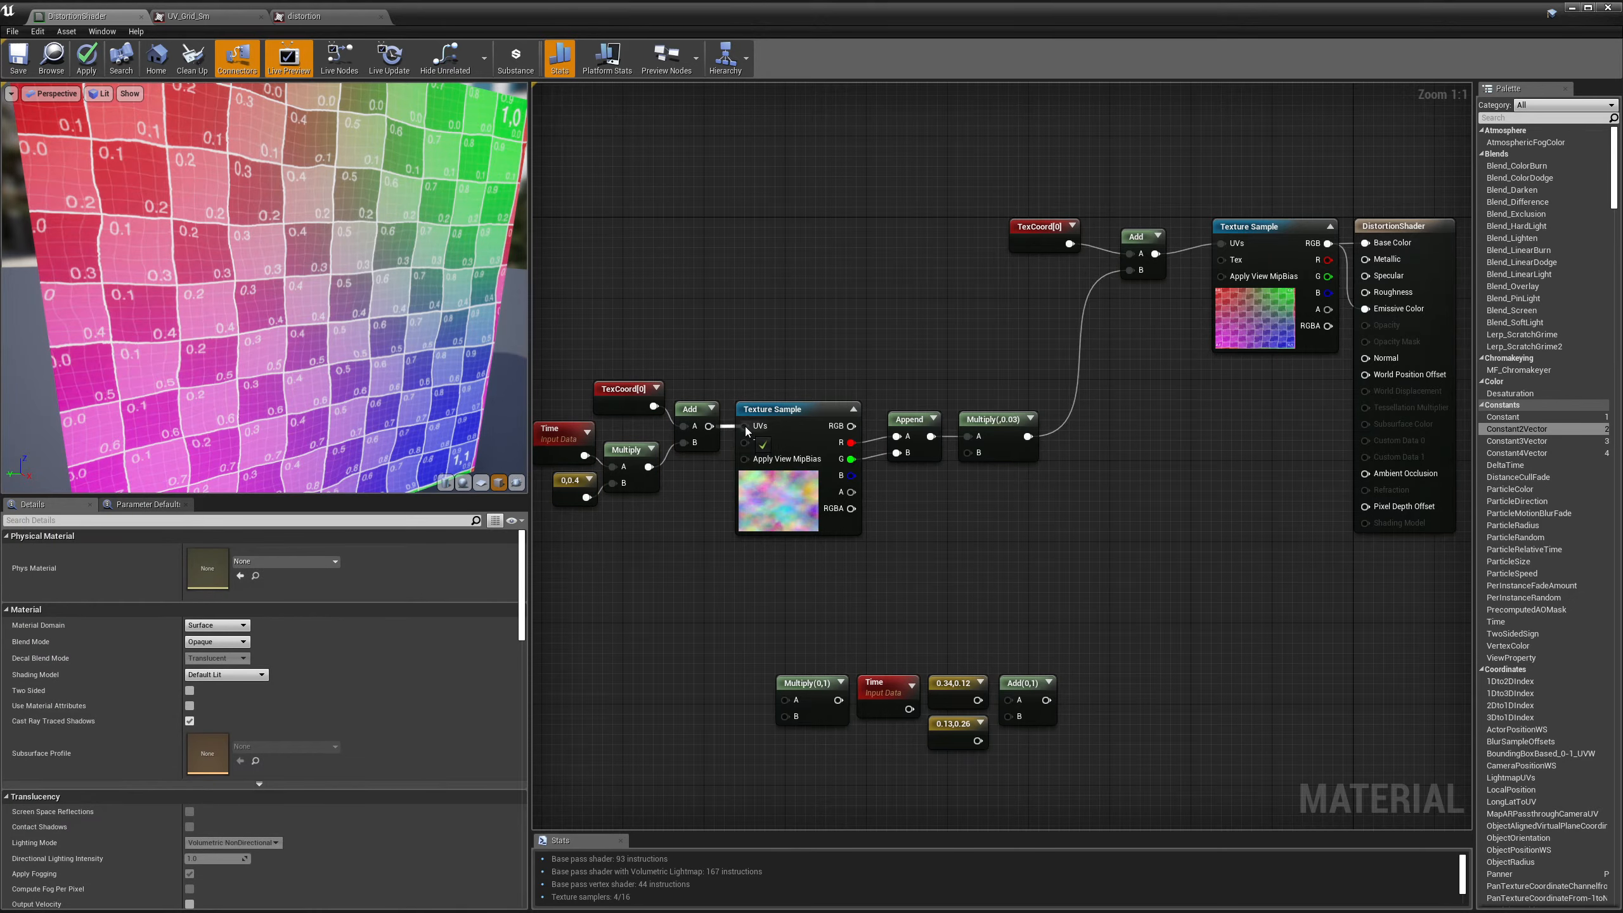
left_click_drag(745, 427, 746, 426)
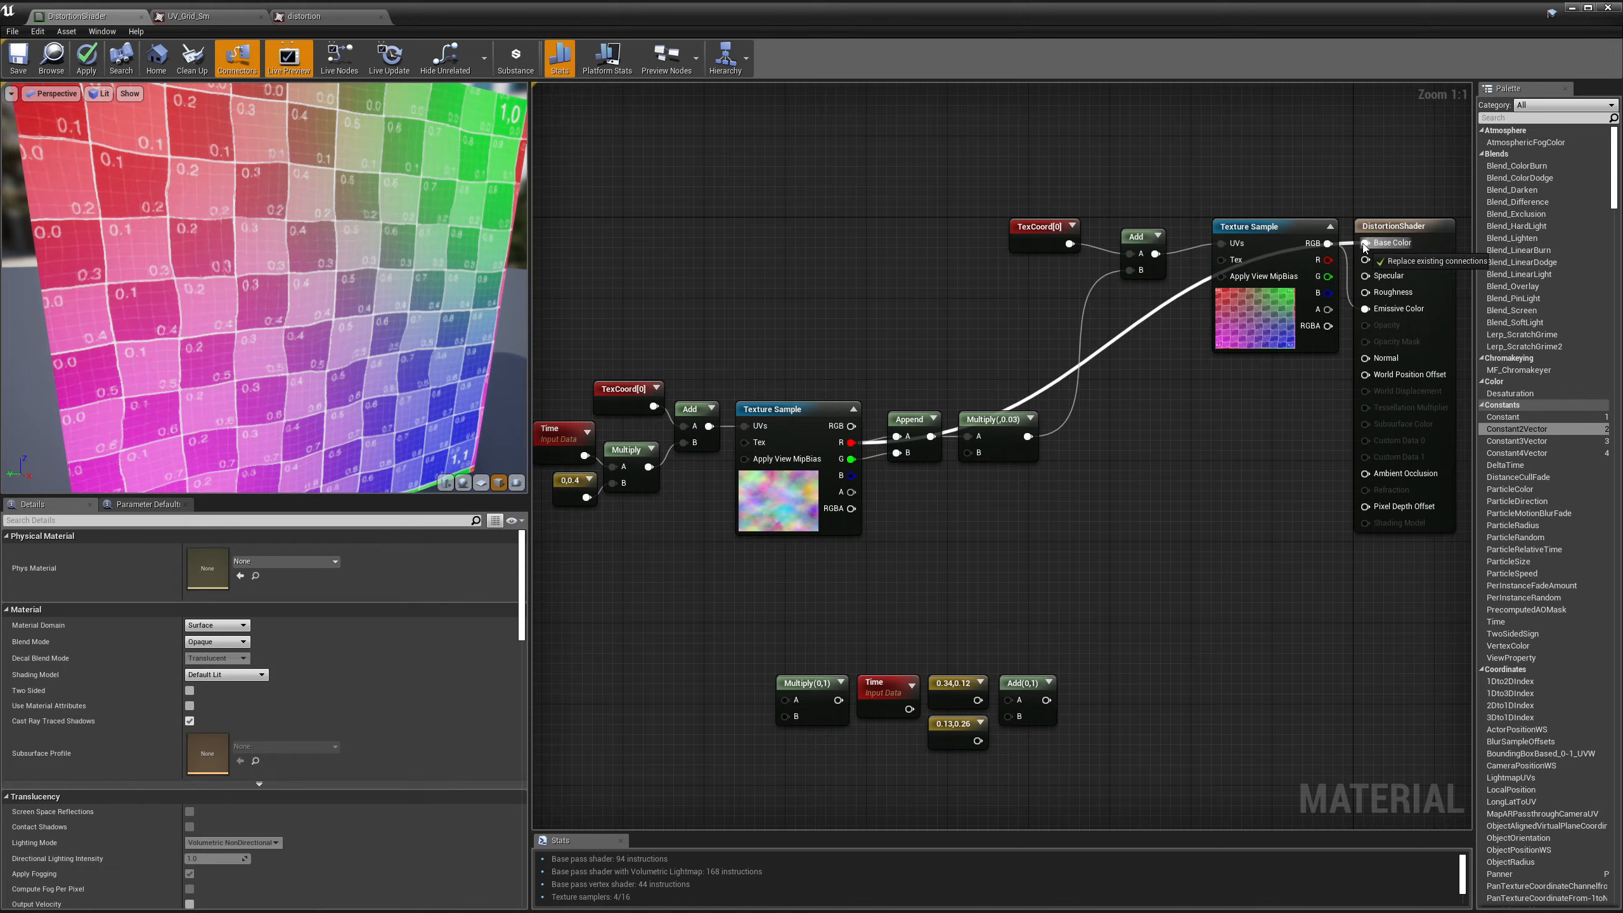
Step: Connect the distortion texture's R output to Base Color and Emissive Color to inspect the panning noise in the preview
left_click_drag(1363, 244, 1364, 244)
left_click_drag(851, 444, 1135, 374)
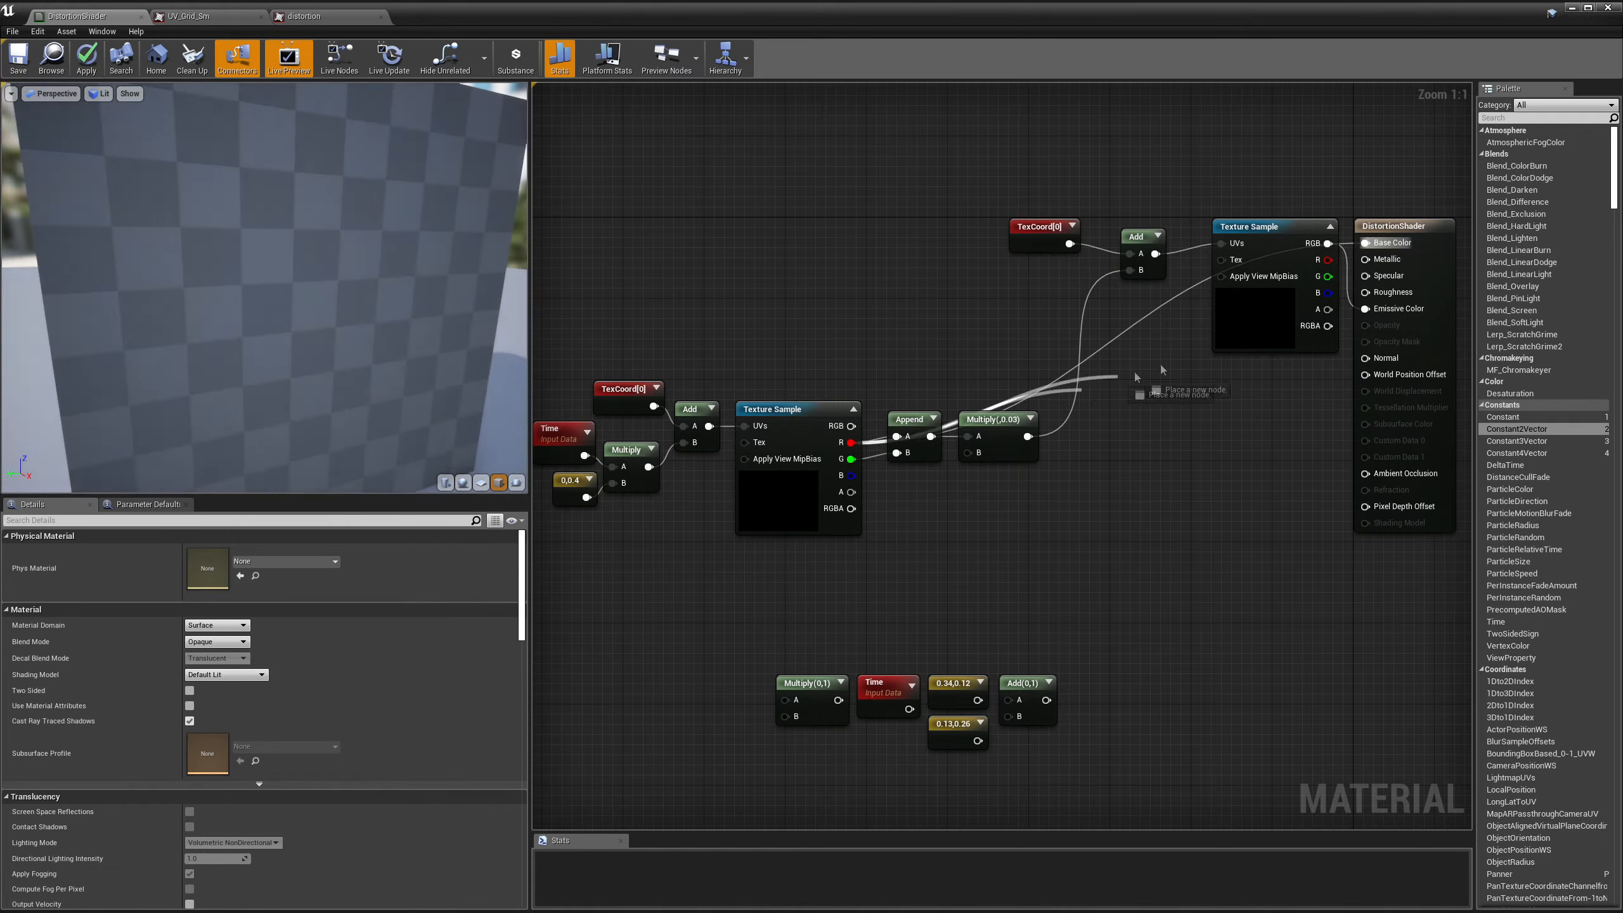
left_click_drag(1336, 314, 1366, 309)
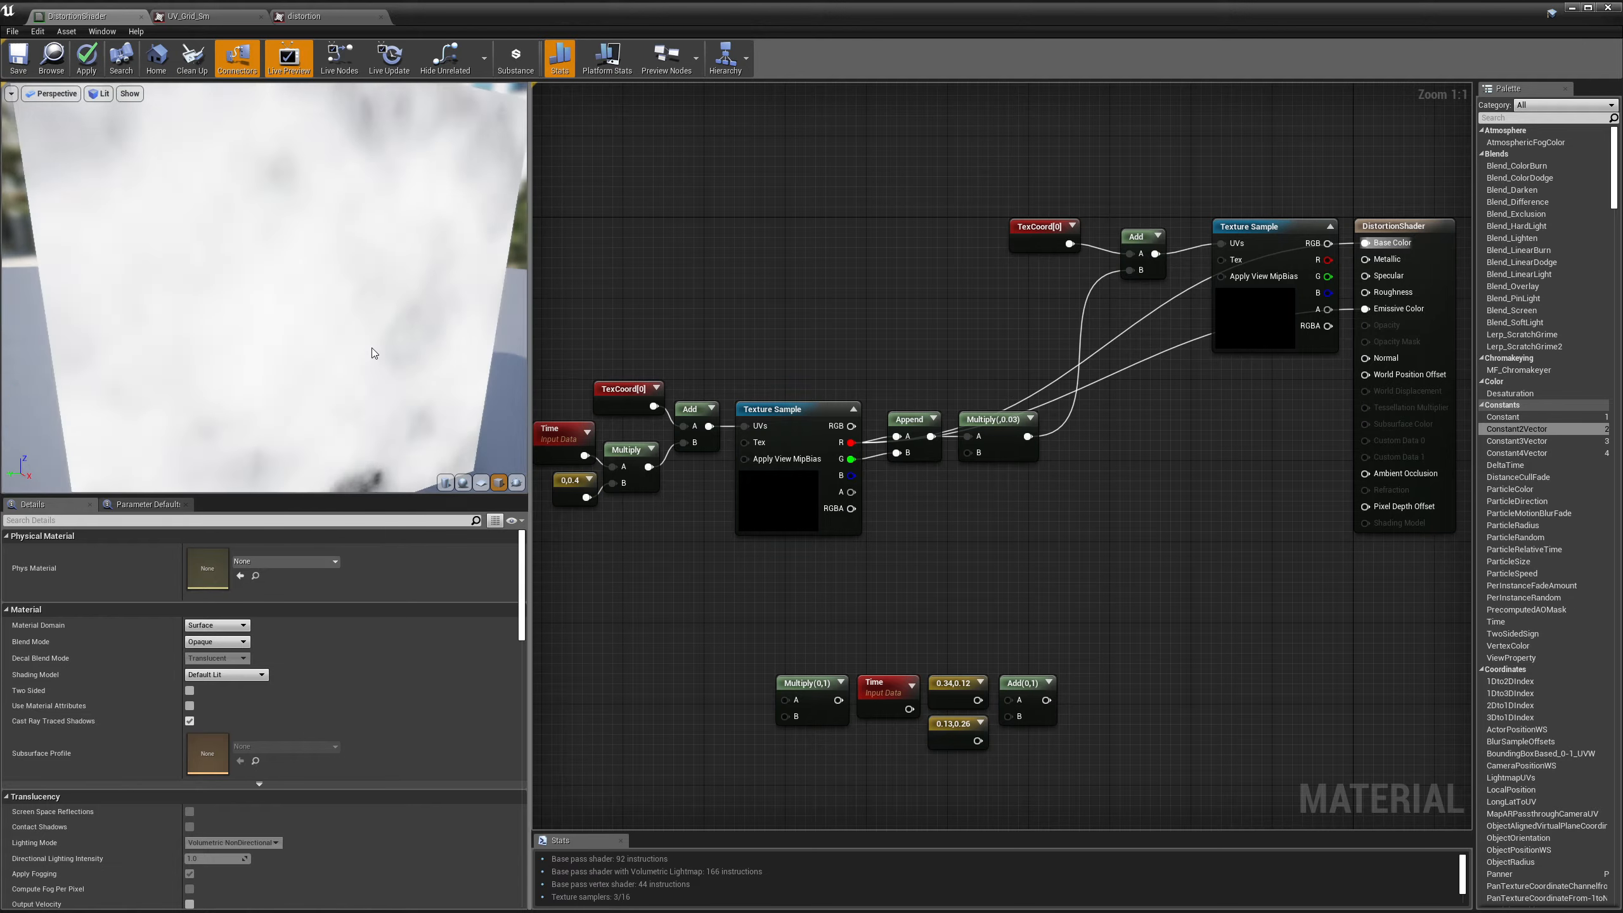
mouse_move(380, 369)
left_mouse_down()
mouse_move(322, 362)
mouse_move(375, 360)
left_mouse_up()
scroll(376, 359, "down", 3)
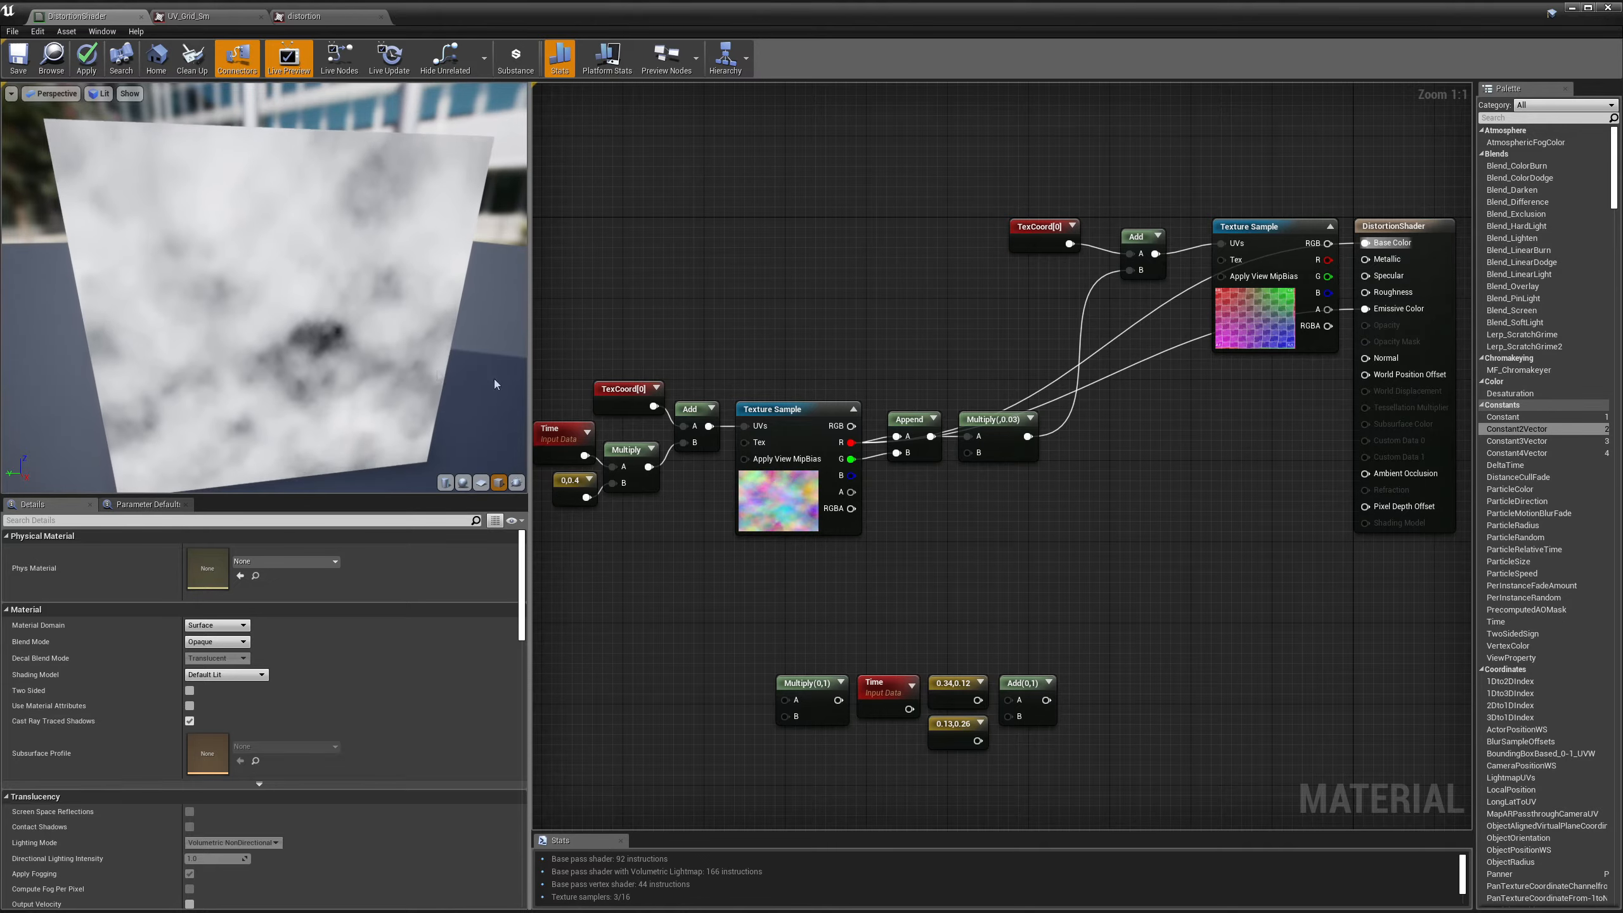
Step: Reconnect the UV grid texture's RGB output to Base Color and Emissive Color and inspect the distorted grid up close
left_click(1411, 232)
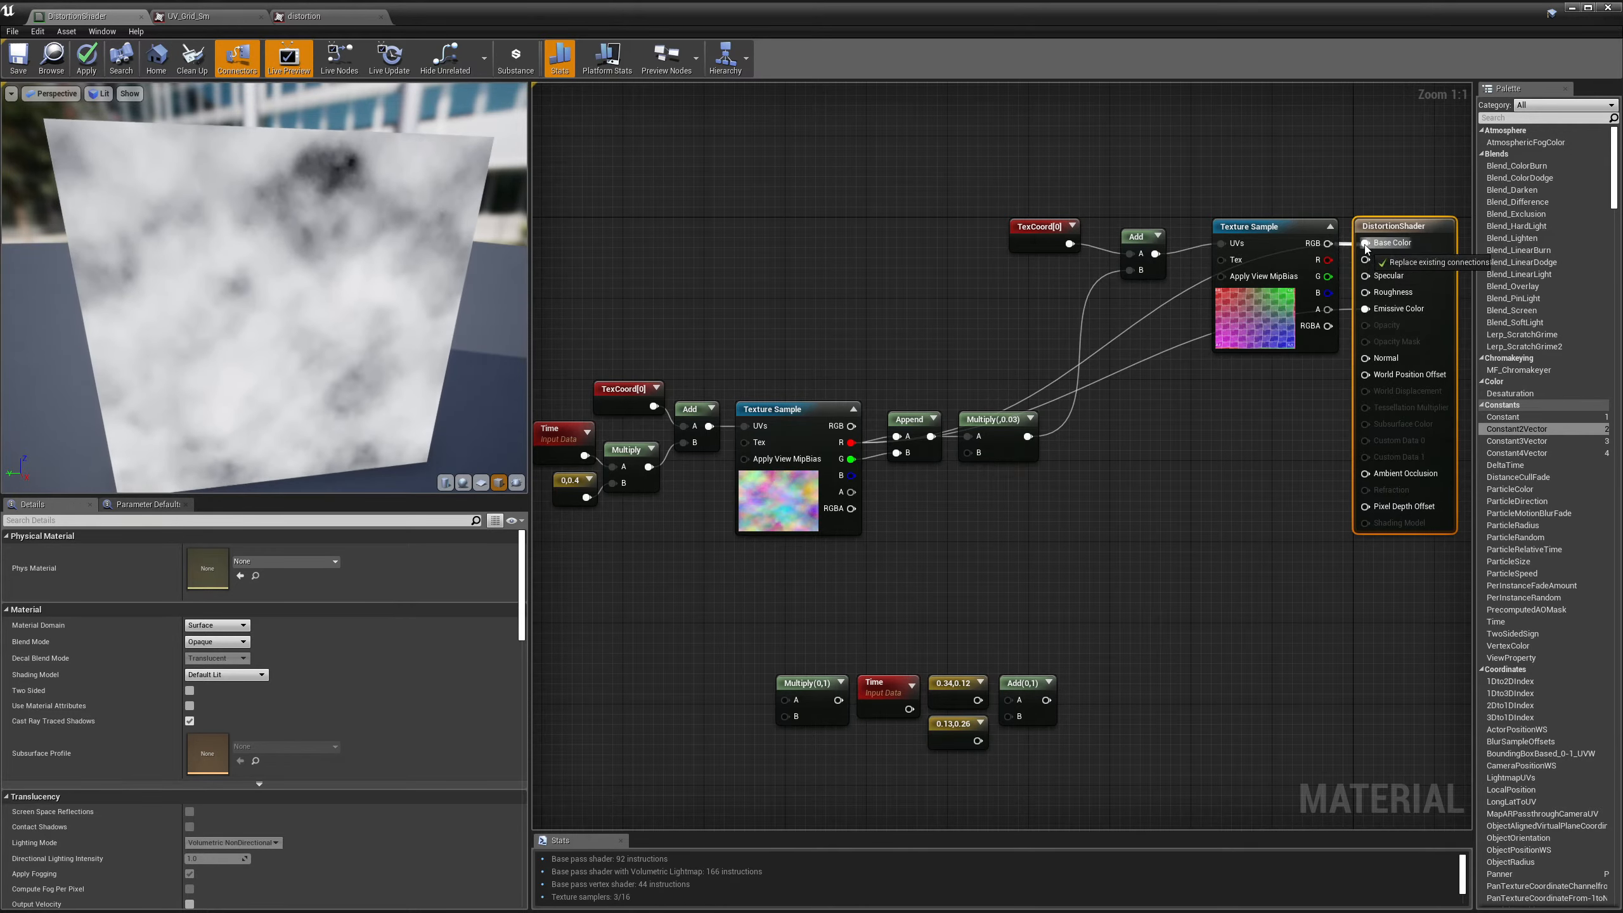
left_click_drag(1365, 249, 1366, 245)
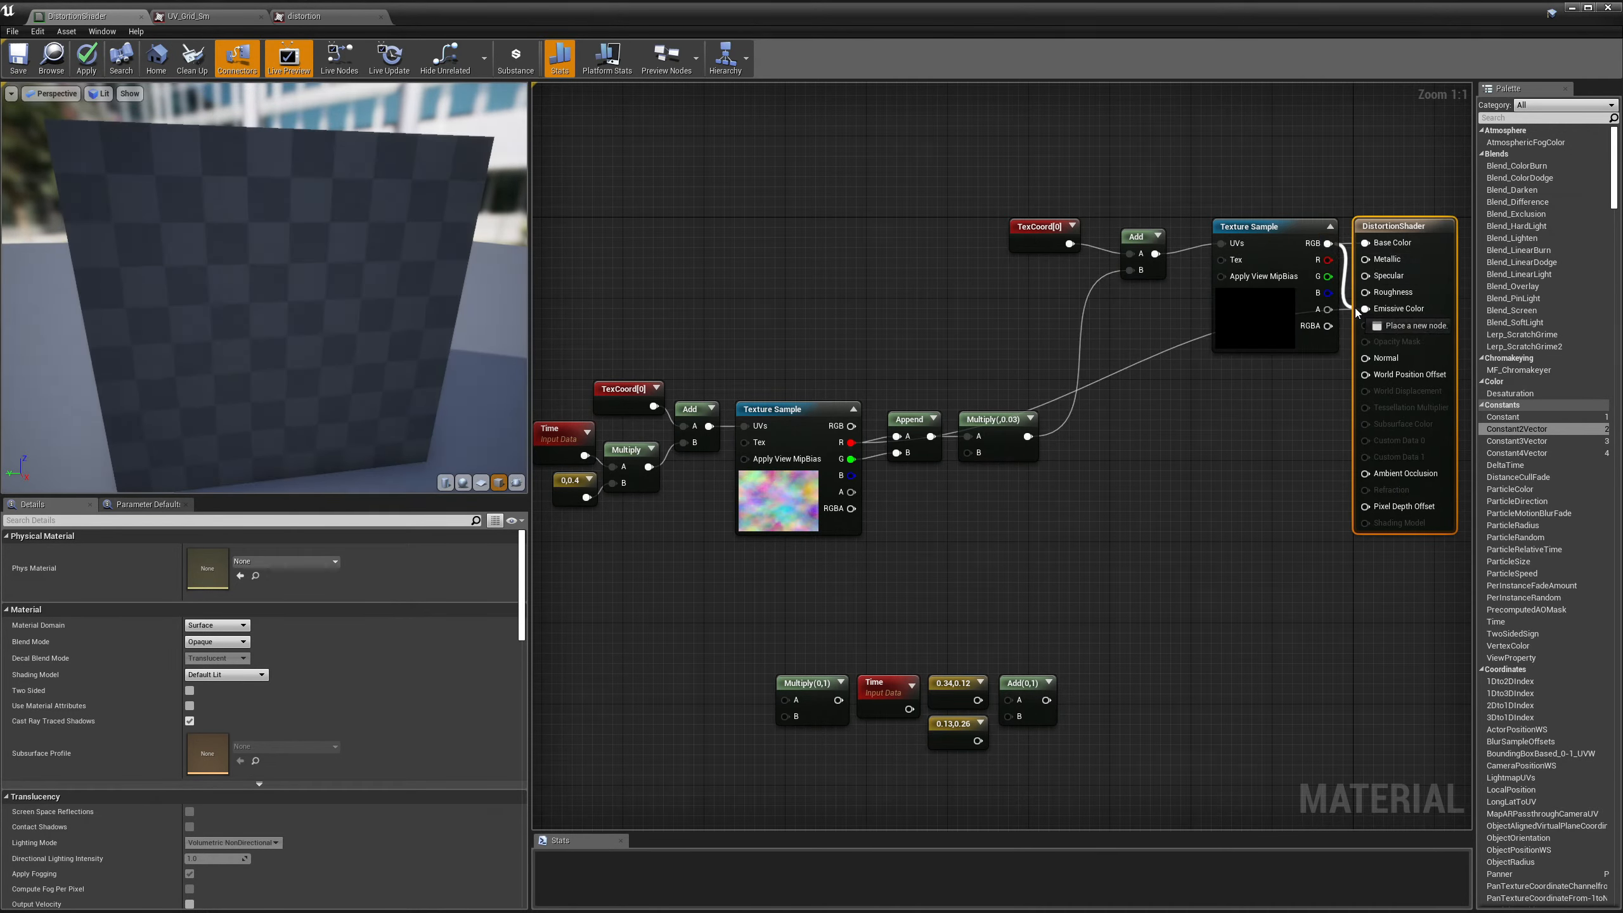
left_click_drag(1364, 313, 1353, 312)
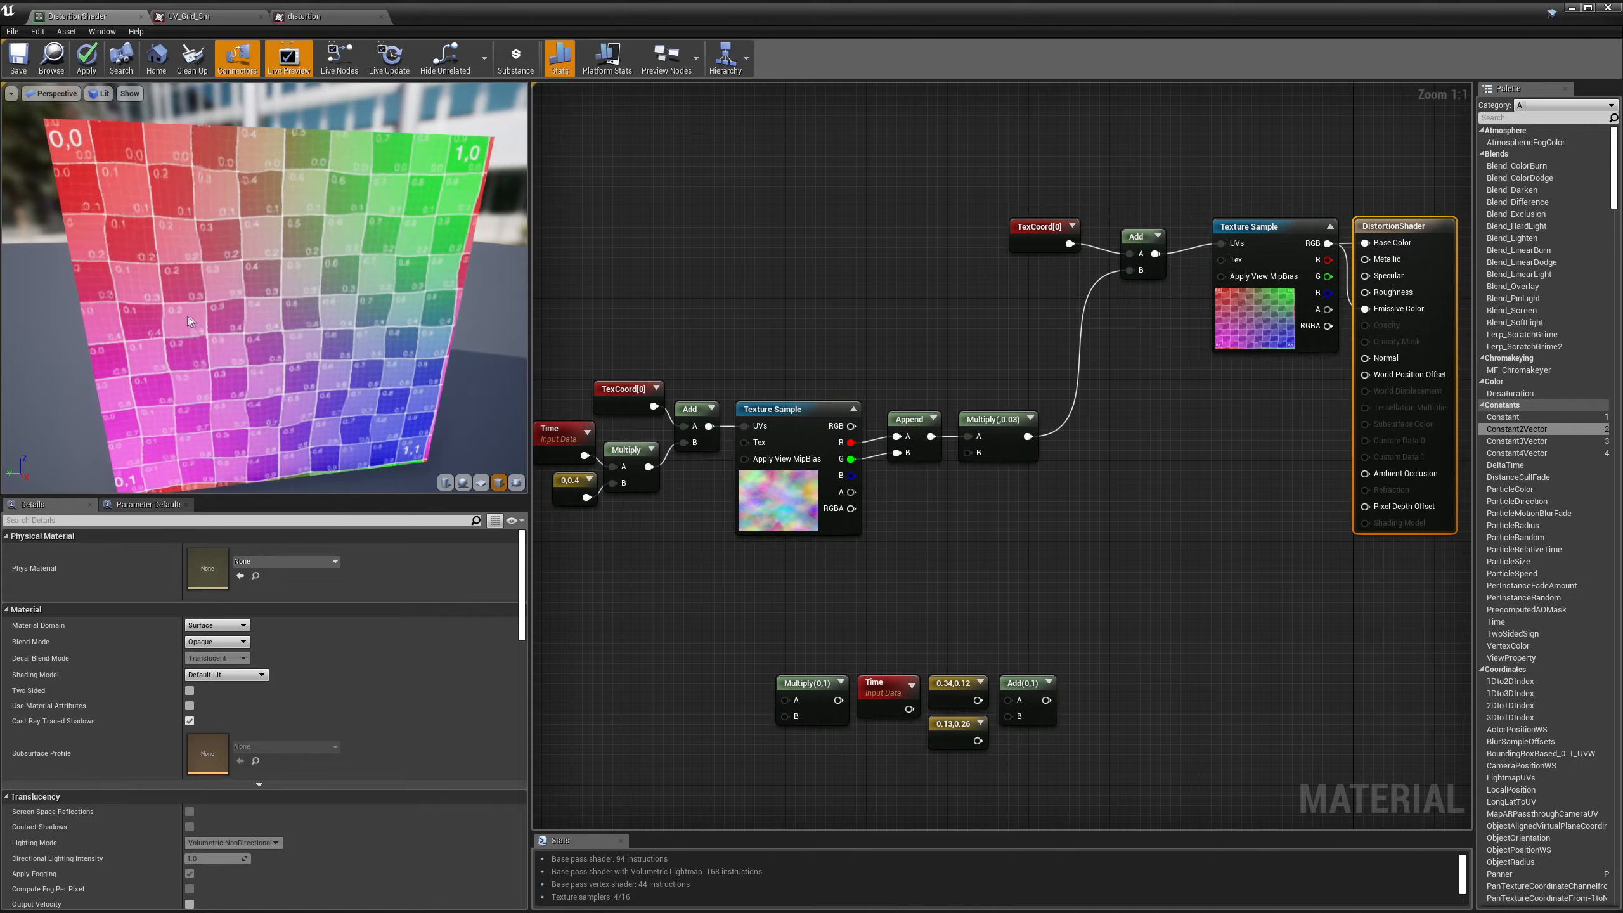
scroll(191, 321, "up", 5)
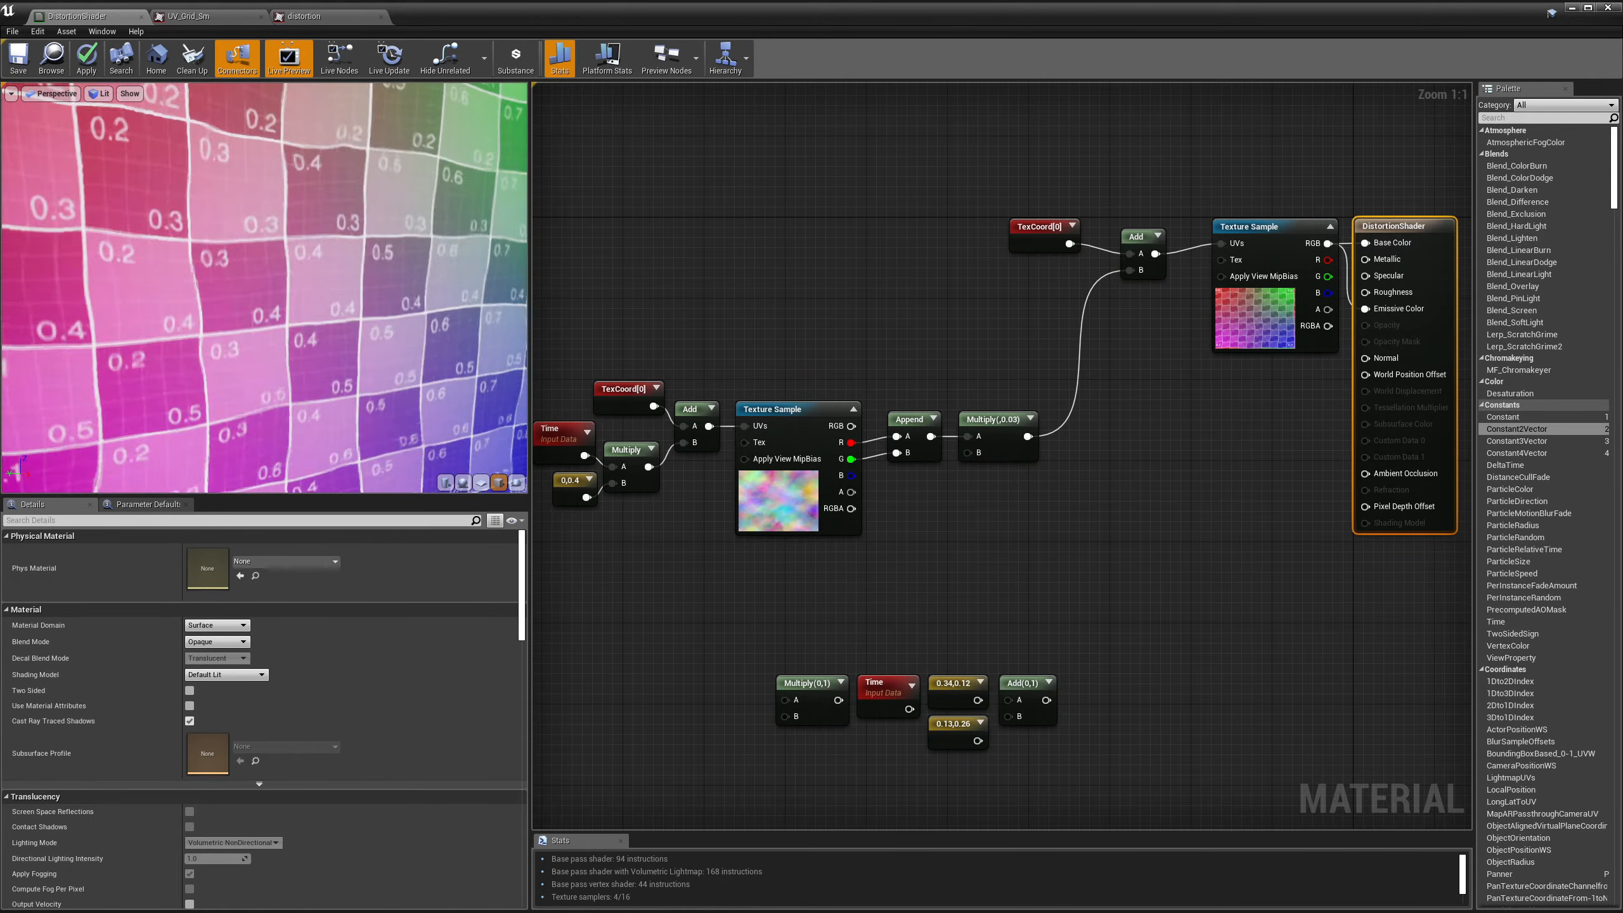
scroll(226, 336, "down", 5)
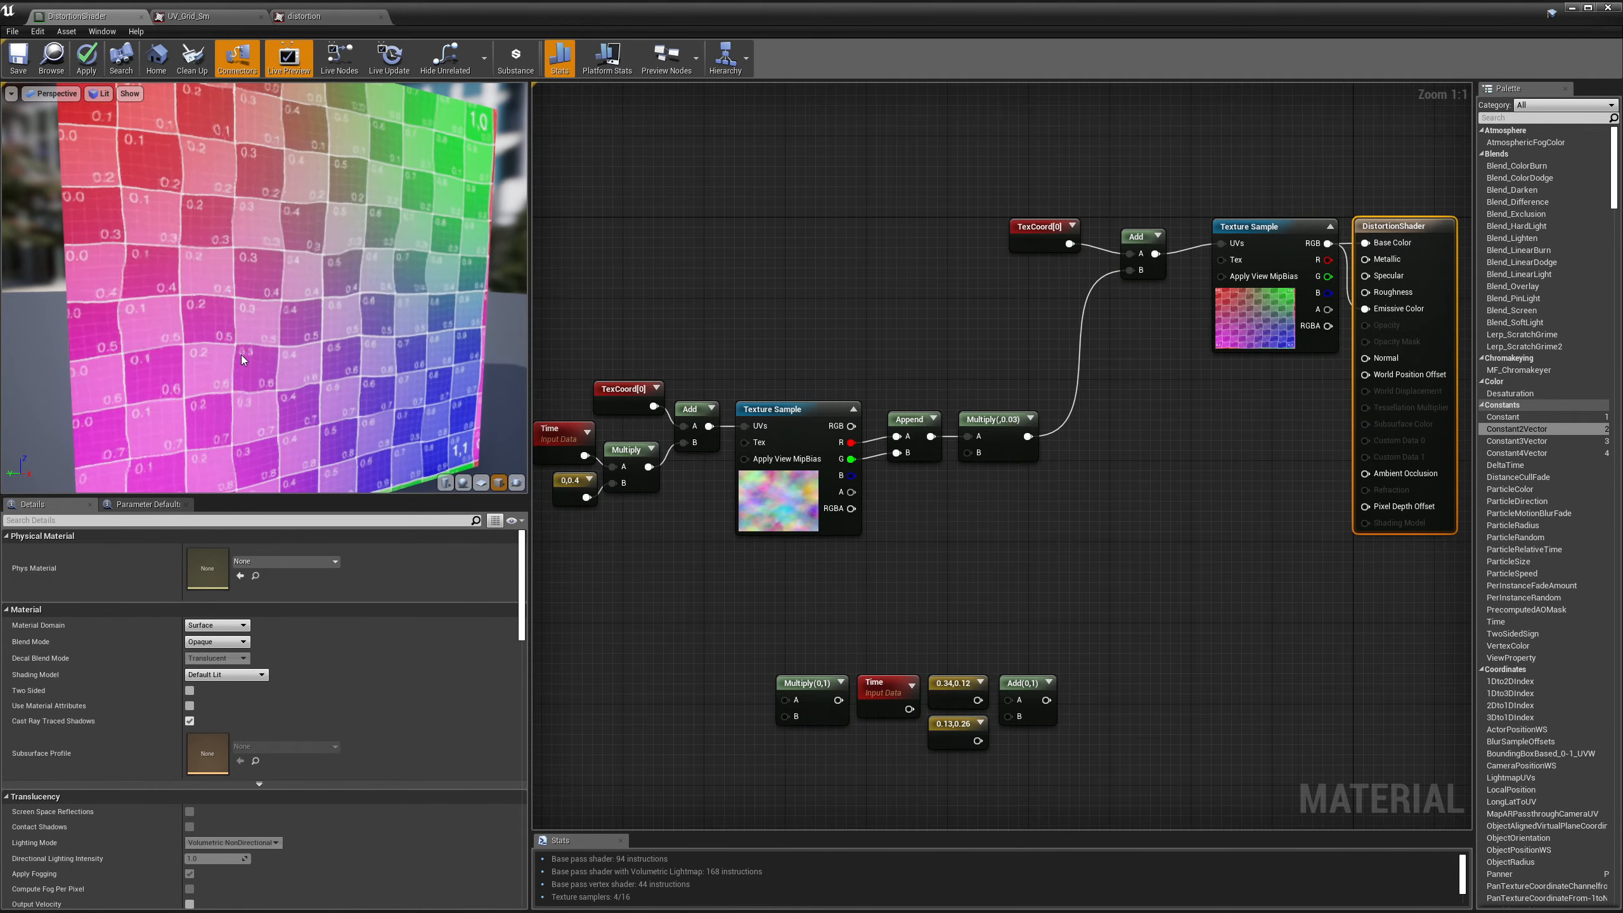
Step: Move the entire distortion node chain, from its TexCoord and Time nodes to Multiply(,0.03), up beside the final Add node
left_click_drag(562, 362, 691, 522)
left_click_drag(686, 425, 696, 411)
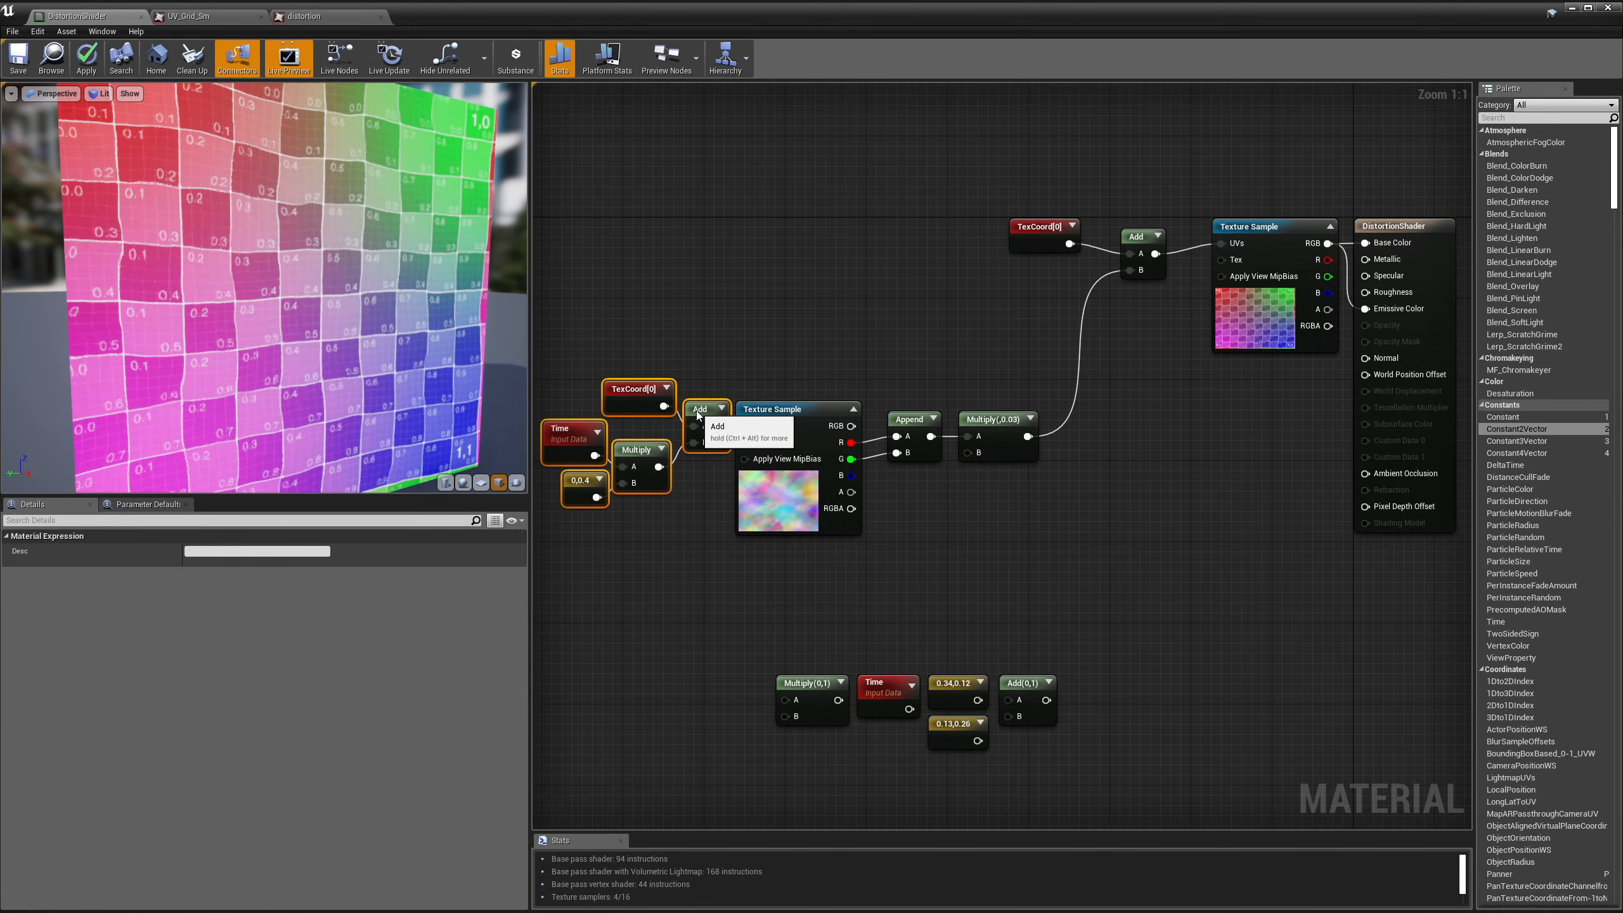
left_click_drag(580, 344, 761, 496)
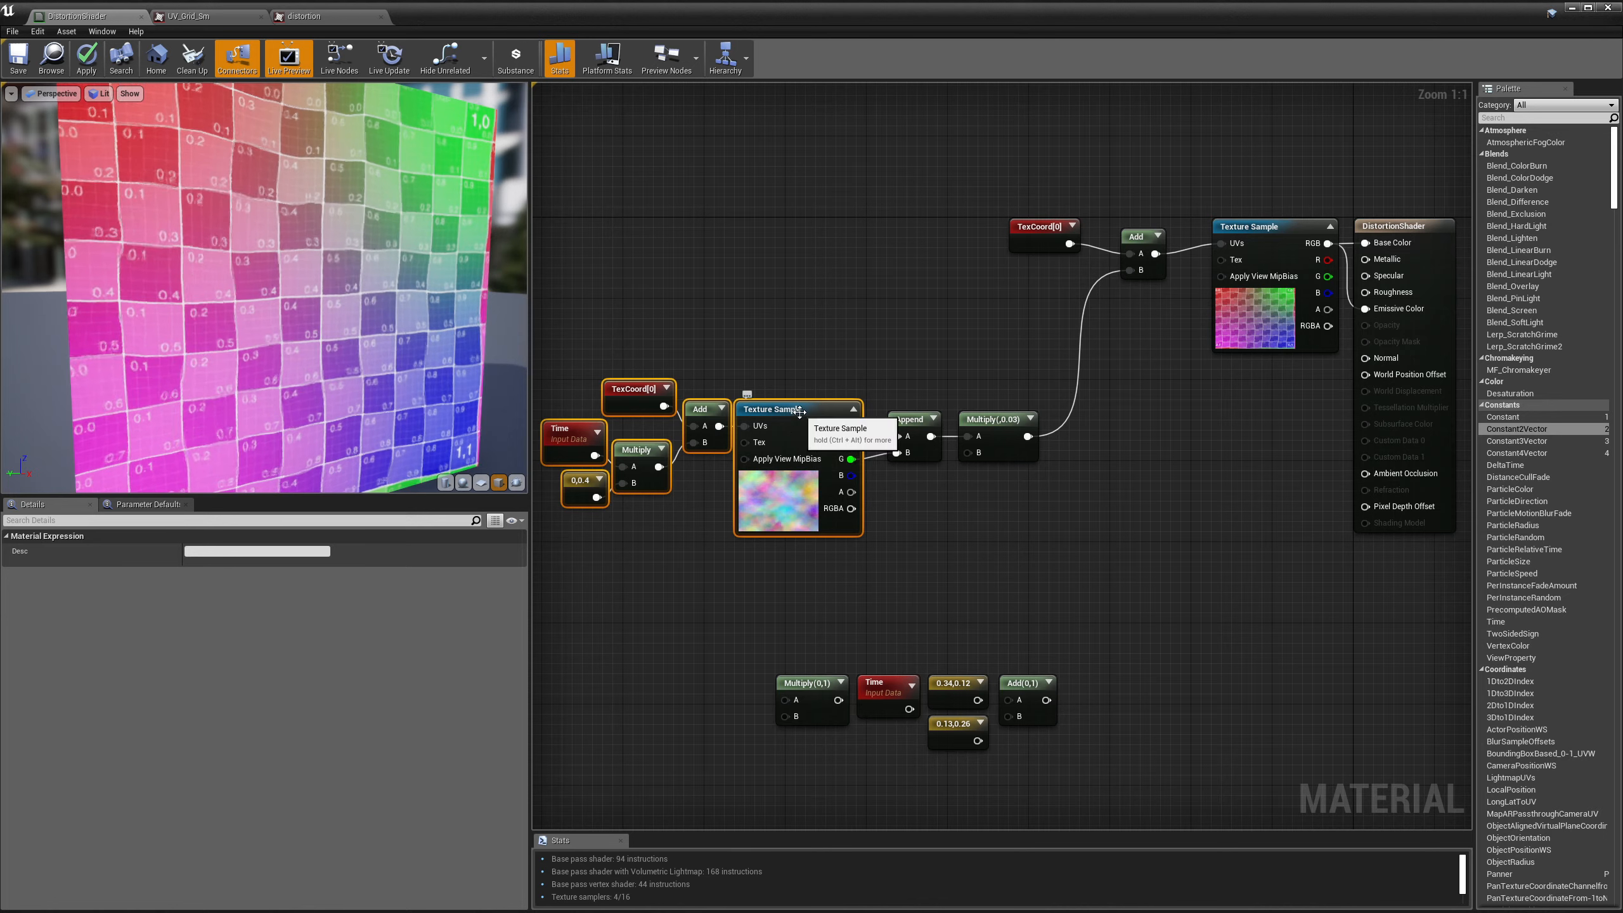
left_click_drag(799, 417, 810, 416)
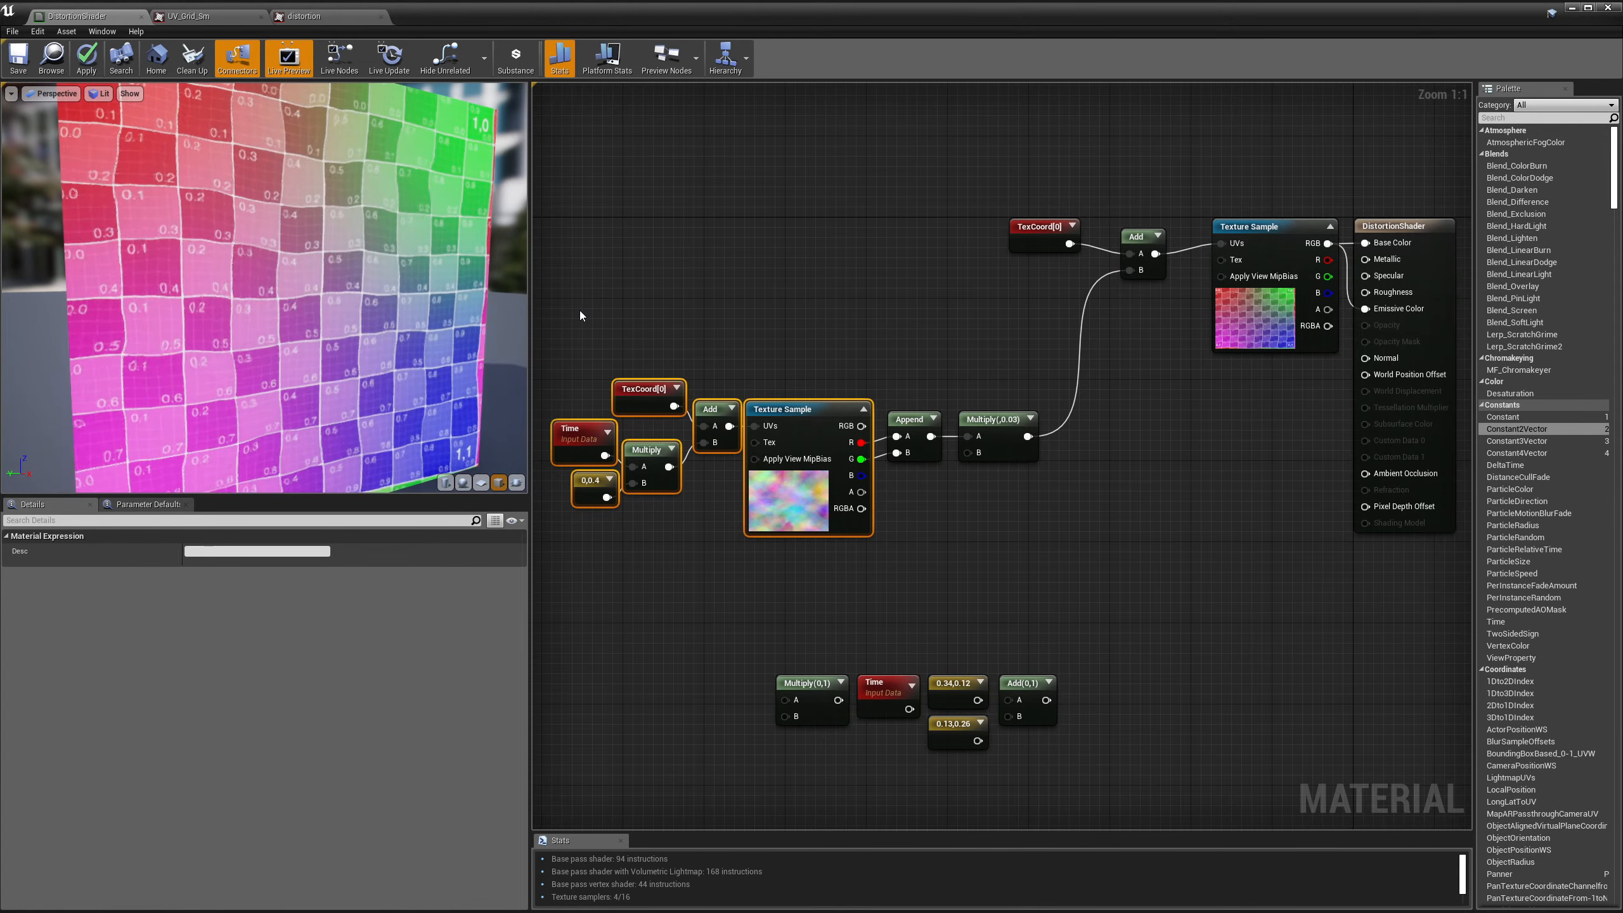
left_click_drag(575, 329, 988, 558)
left_click_drag(997, 427, 1033, 292)
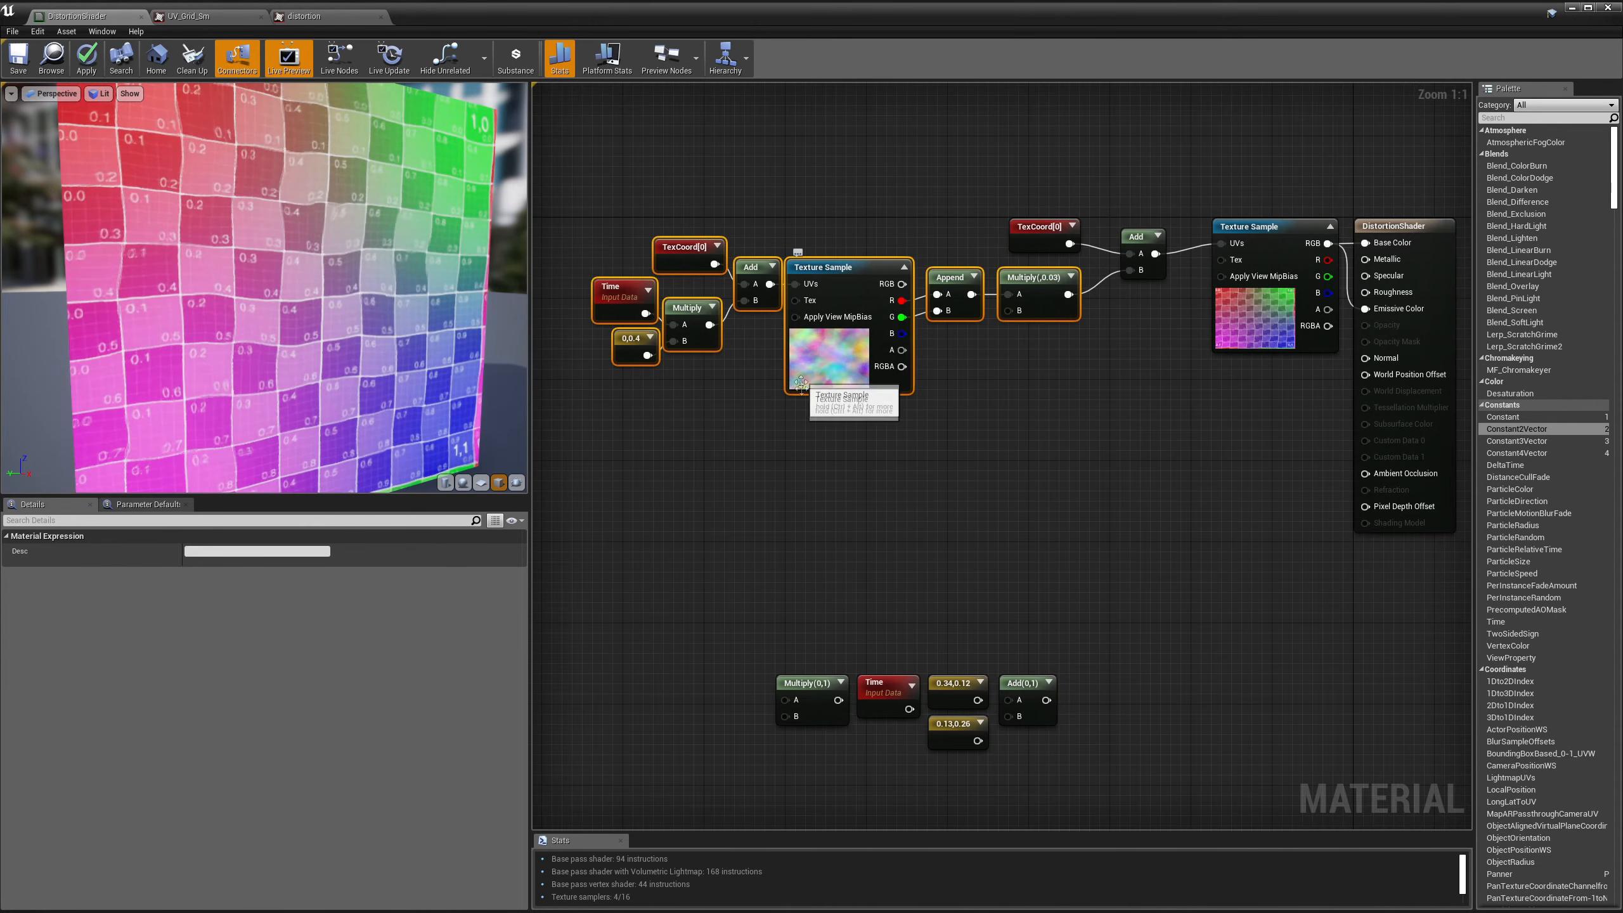
left_click(815, 439)
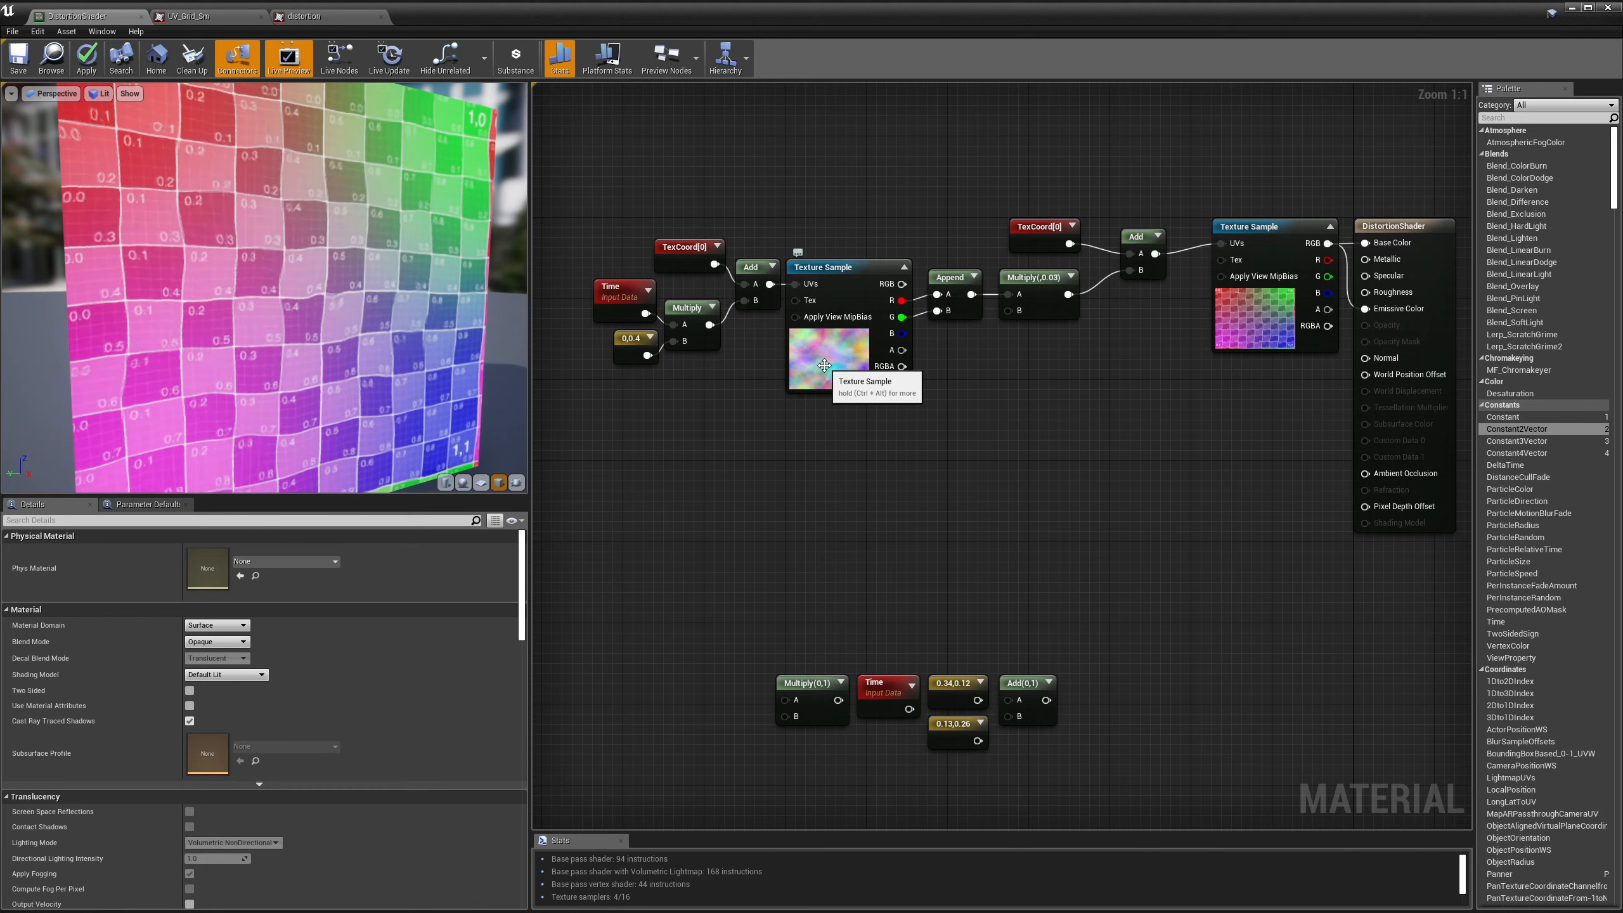
Step: Duplicate the distortion Texture Sample with its TexCoord, Time, constant, Multiply and Add nodes and place the copy below the original
left_click(824, 366)
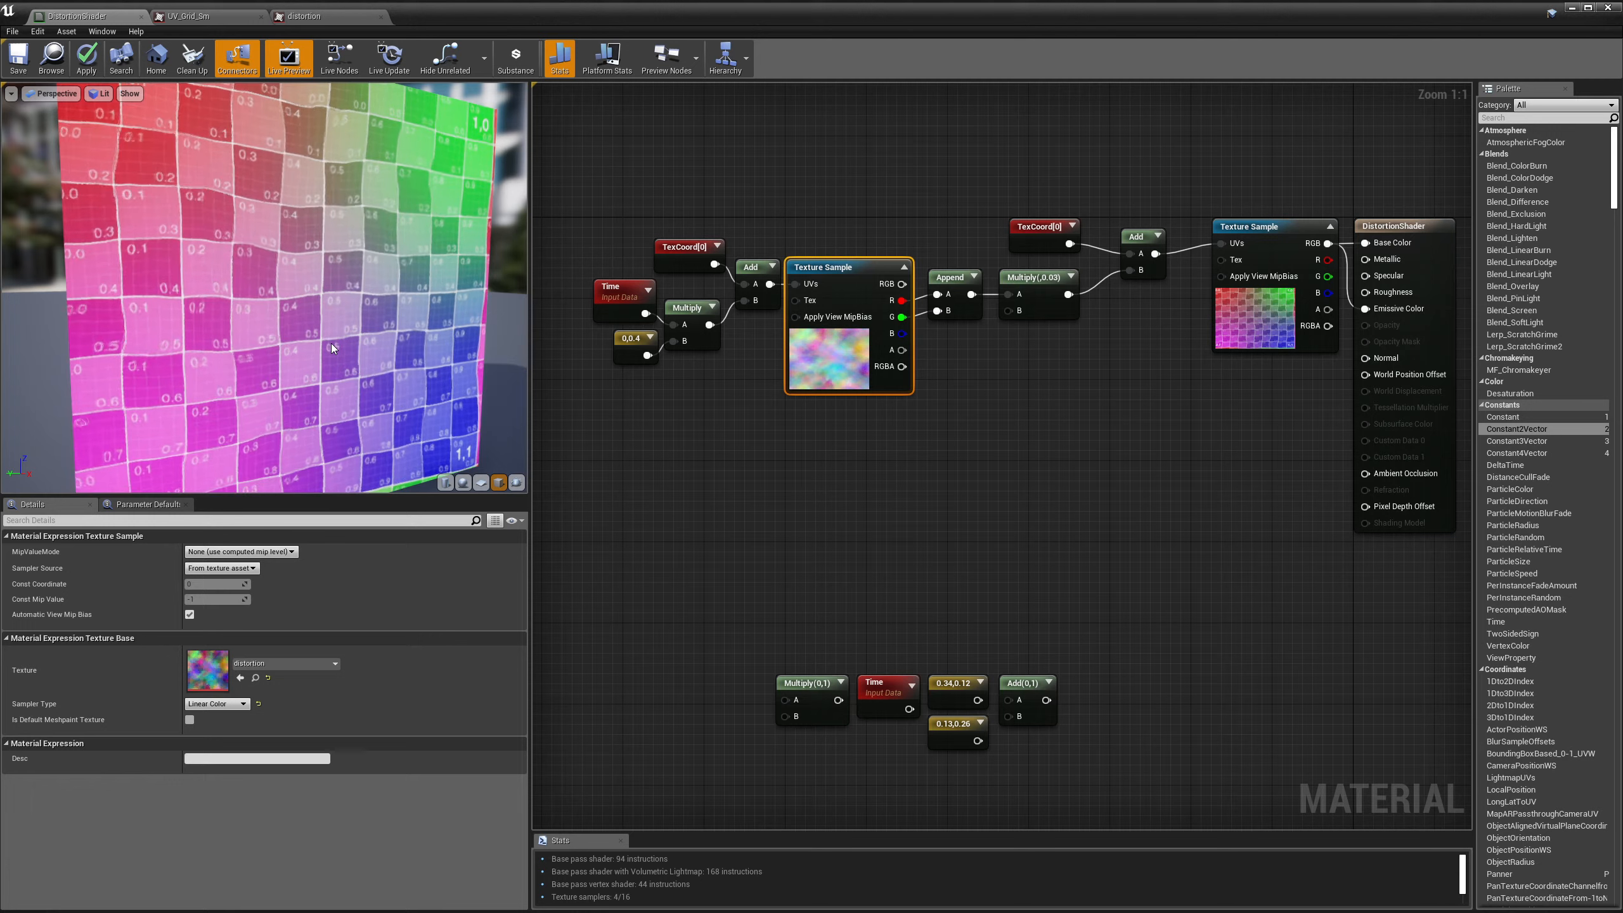
left_click_drag(601, 195, 676, 255)
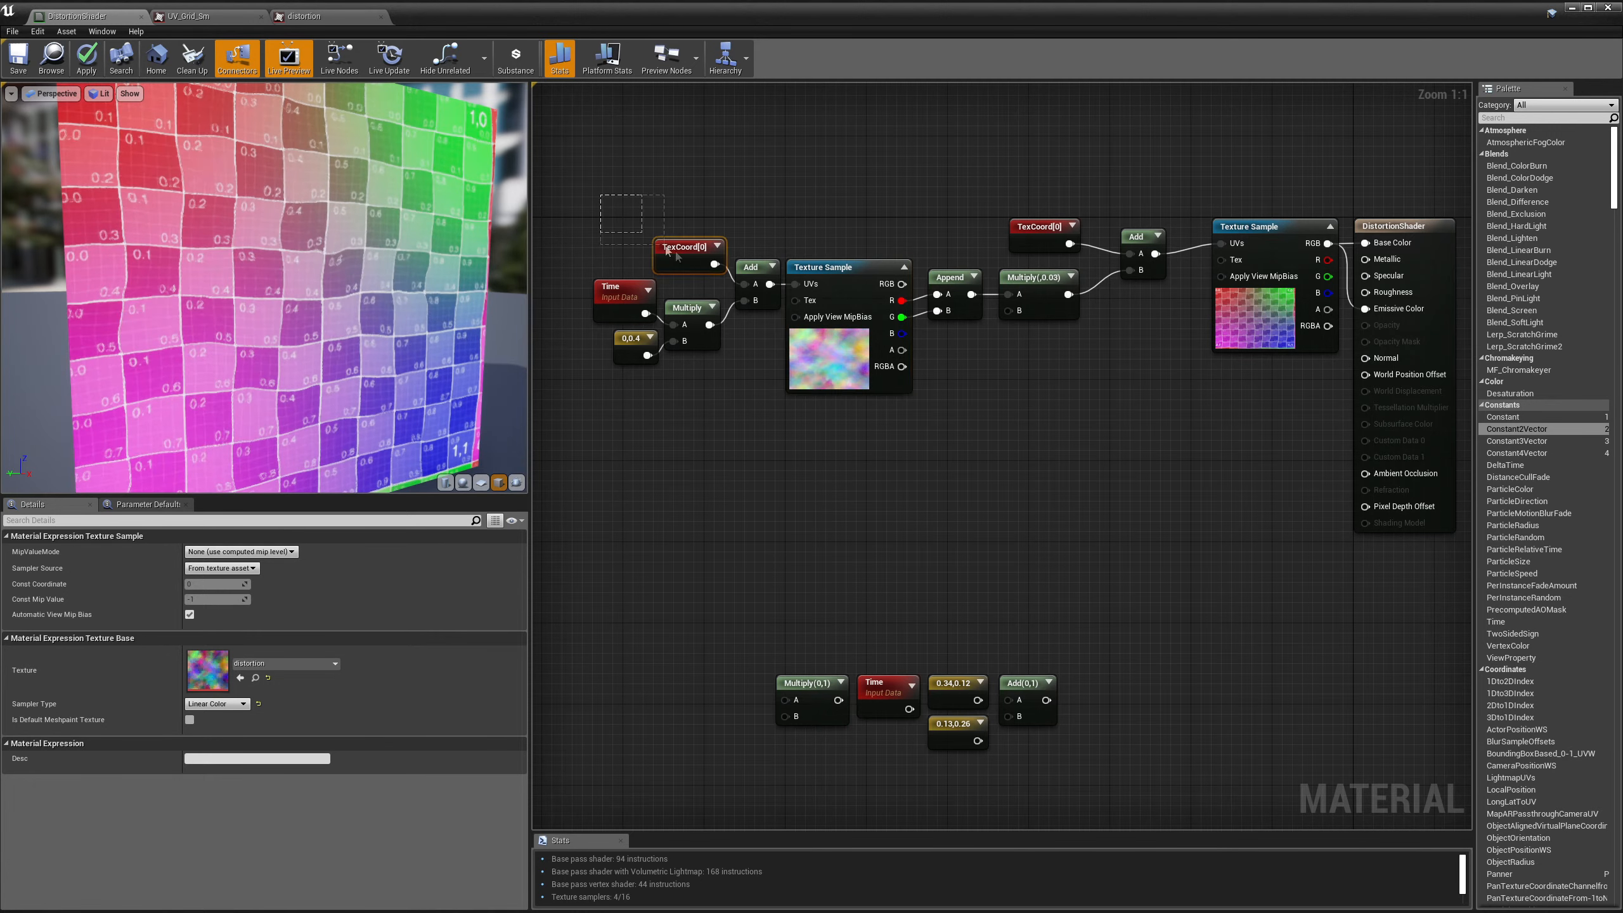
left_click_drag(847, 373, 848, 373)
key("ctrl+c")
key("ctrl+v")
left_click_drag(866, 404, 684, 465)
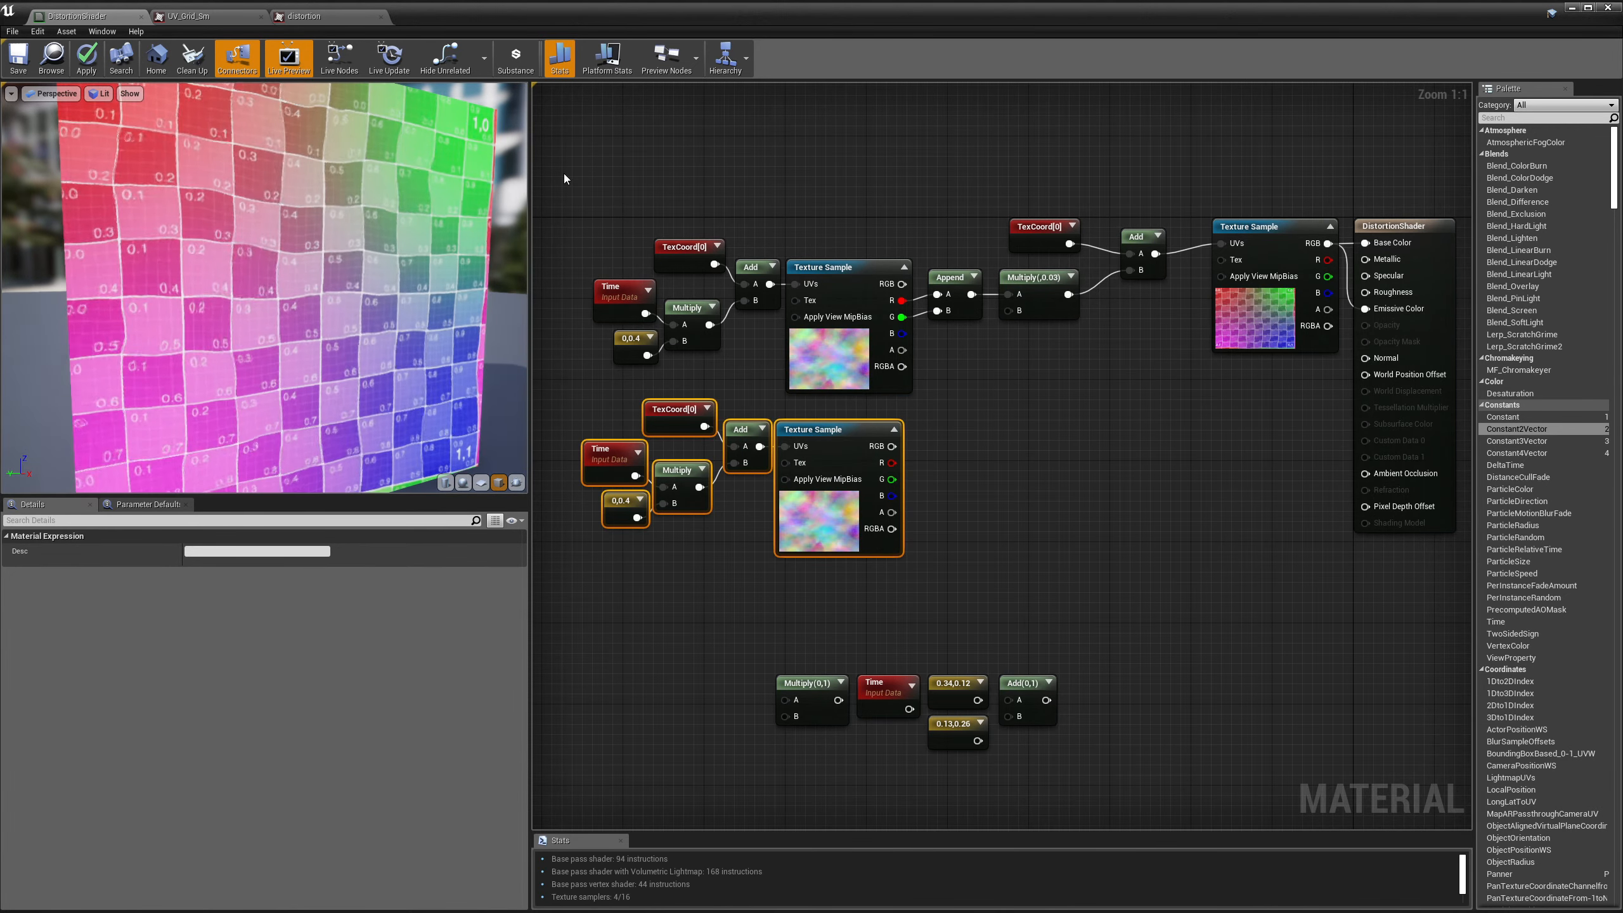
Step: Align the two distortion chains under each other, shift both away from Multiply(,0.03) and bring the Append node close to the upper Texture Sample
left_click_drag(563, 173, 821, 378)
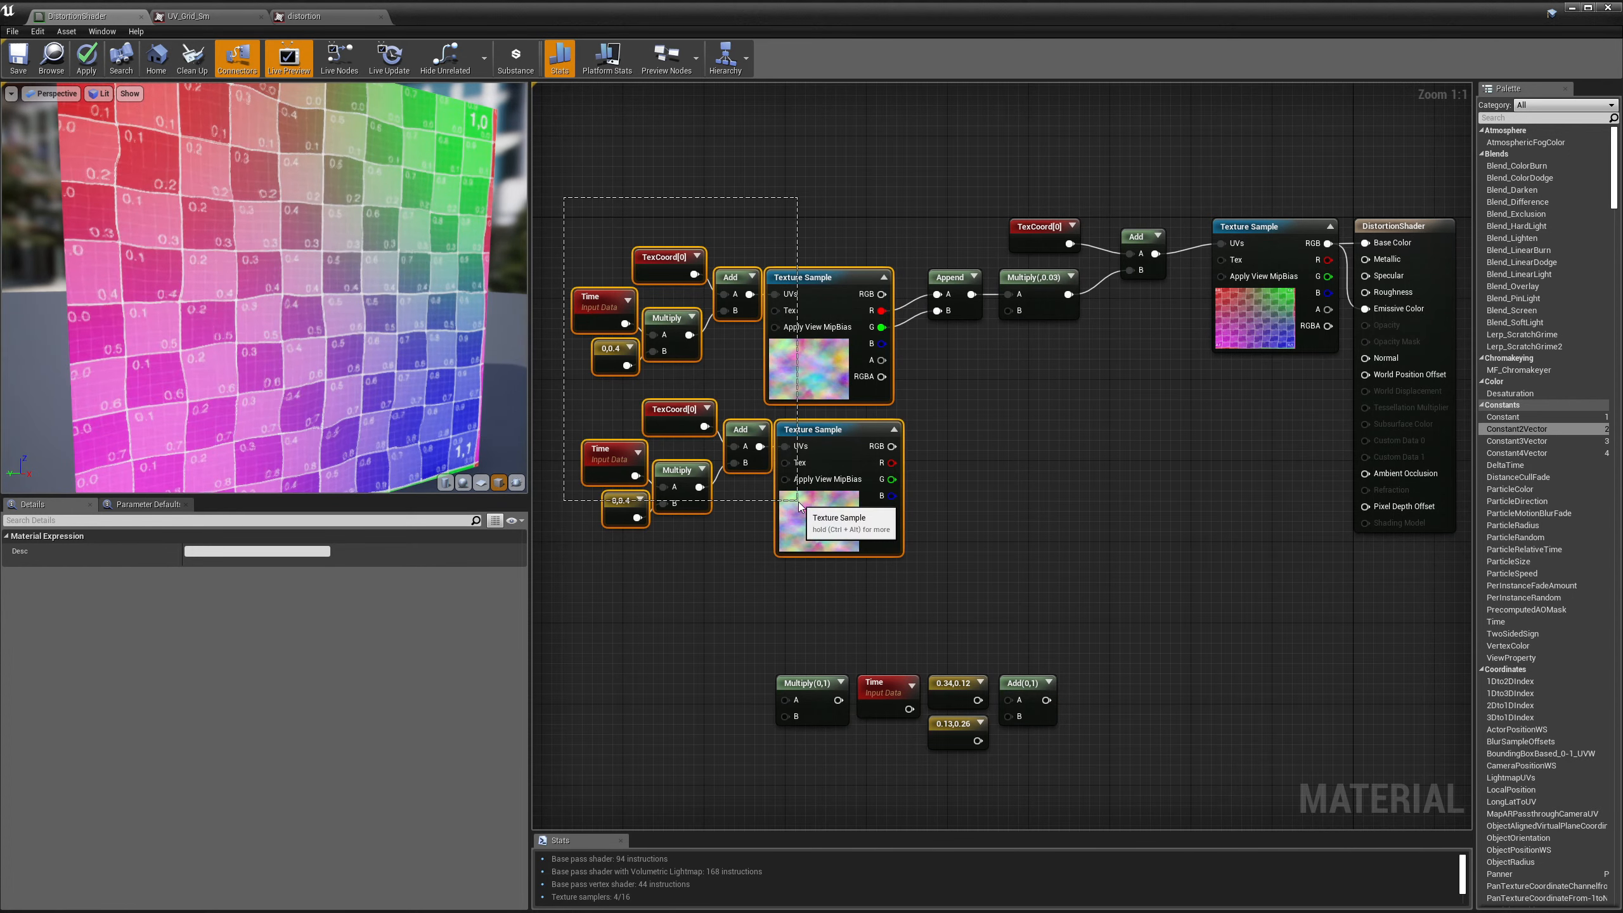
left_click_drag(923, 643, 775, 515)
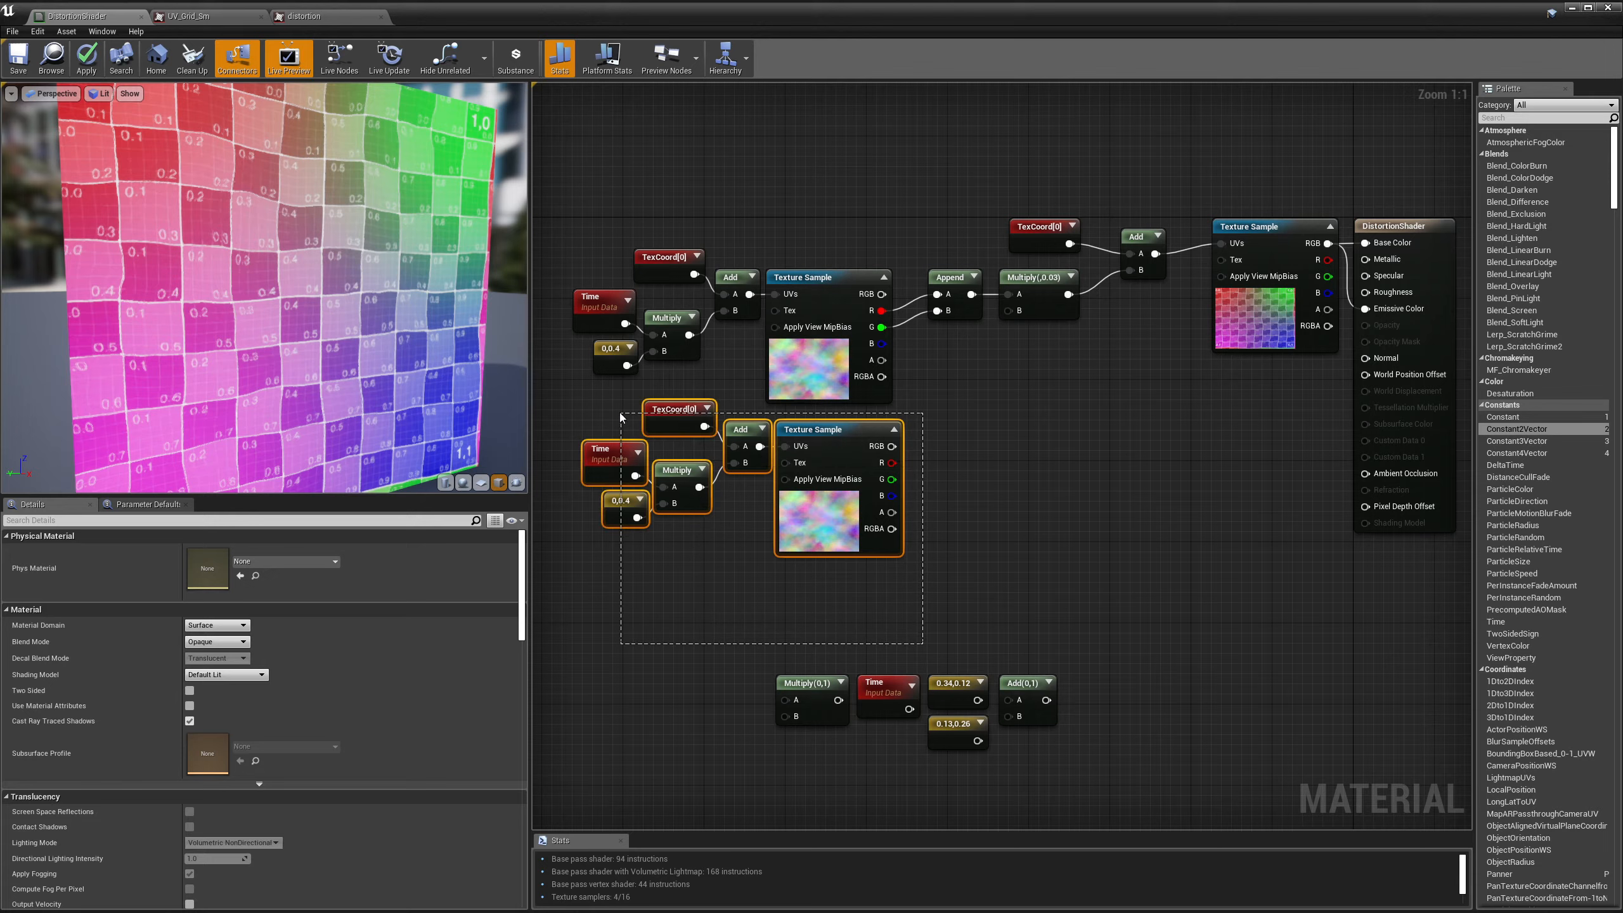
left_click_drag(621, 417, 620, 417)
left_click_drag(831, 435, 821, 435)
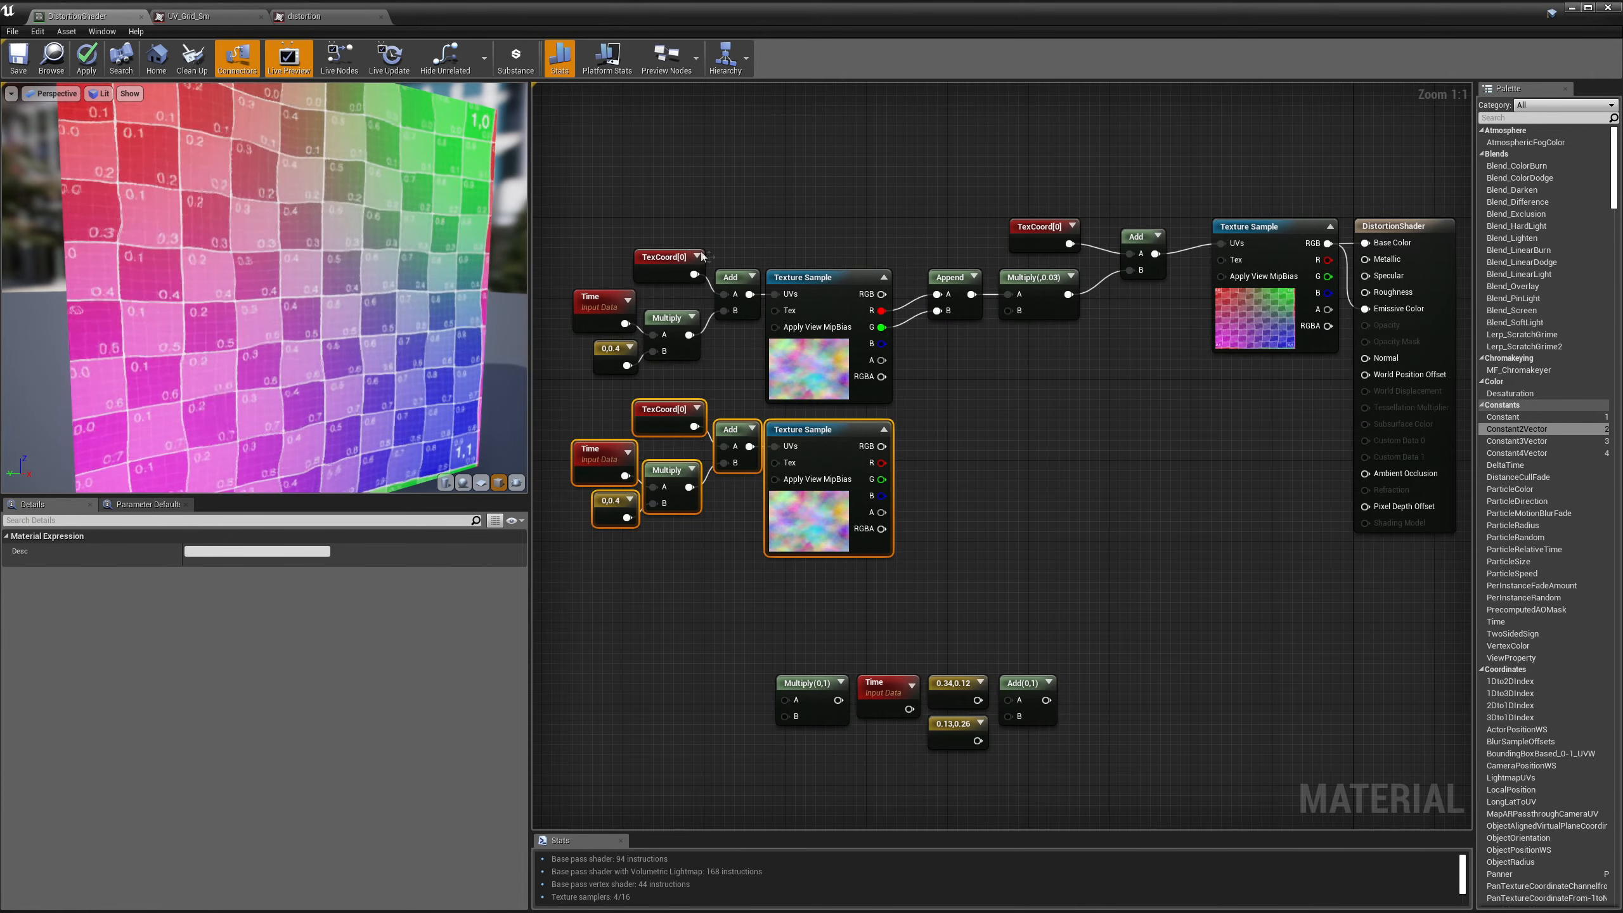
left_click_drag(579, 215, 816, 434)
key("ctrl+z")
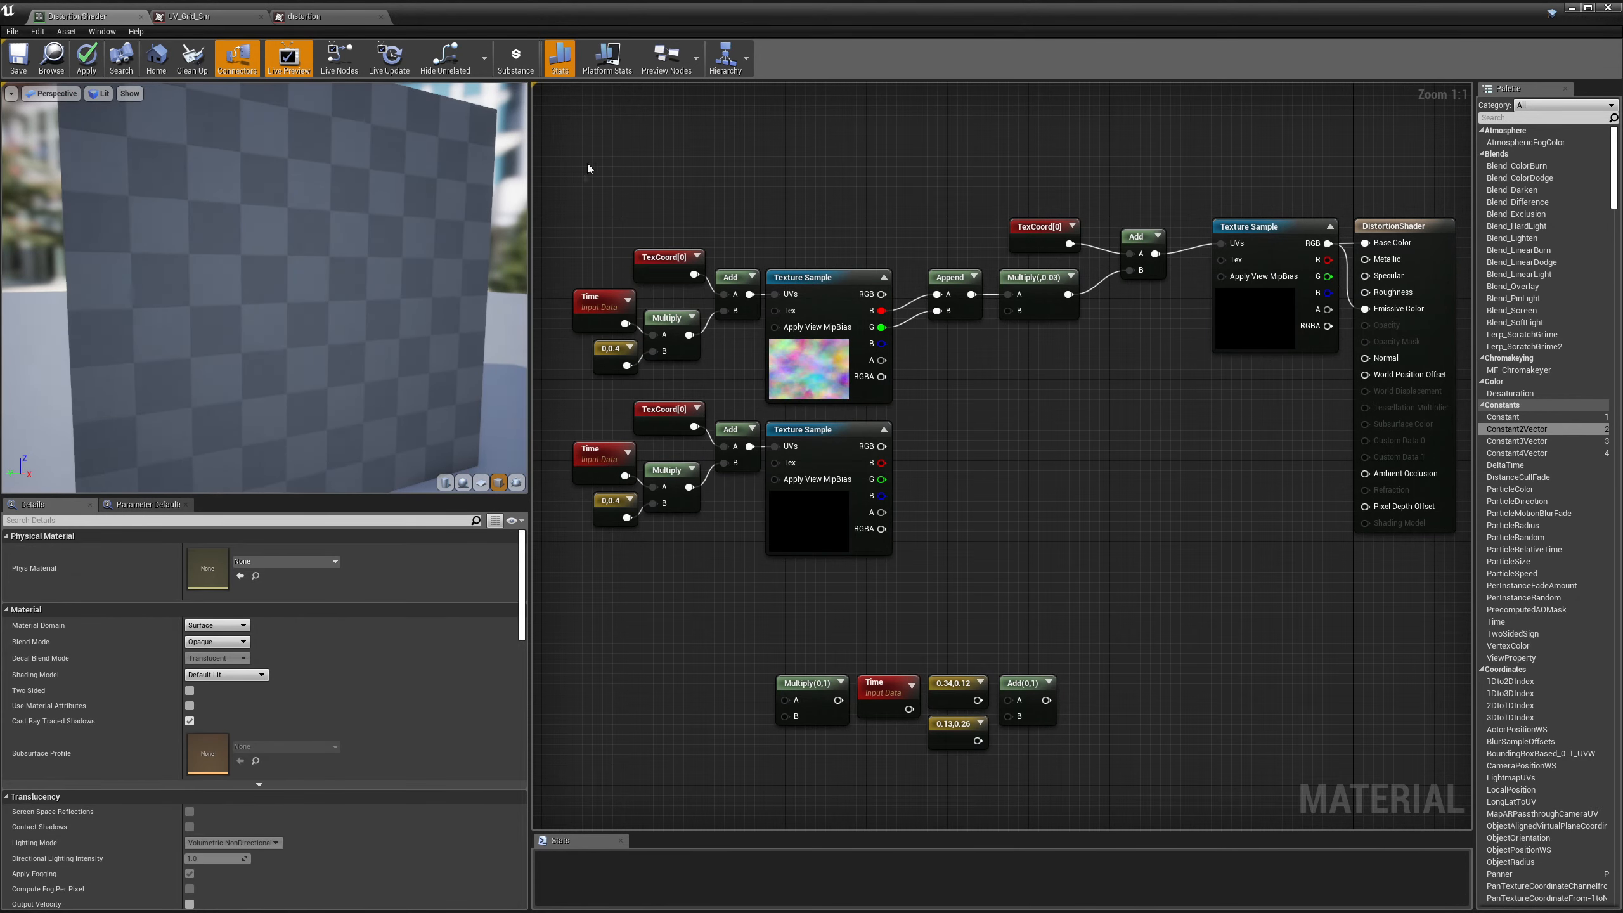
left_click_drag(841, 514, 808, 436)
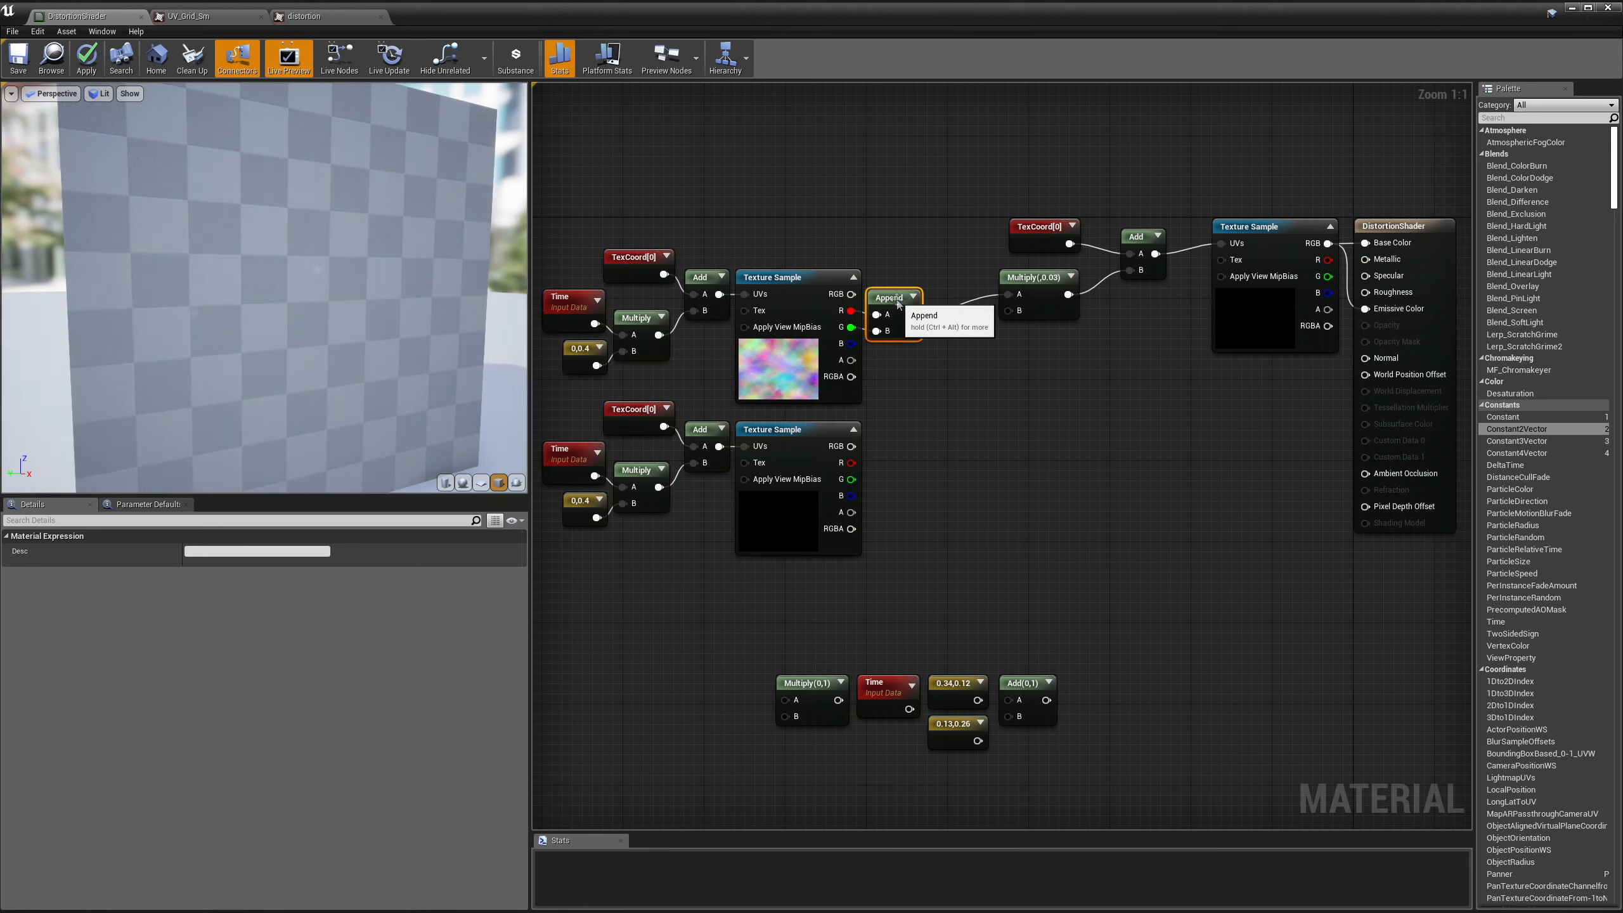
Step: Duplicate the Append node beside the lower Texture Sample and connect the sample's R and B outputs to its A and B inputs
key("ctrl+w")
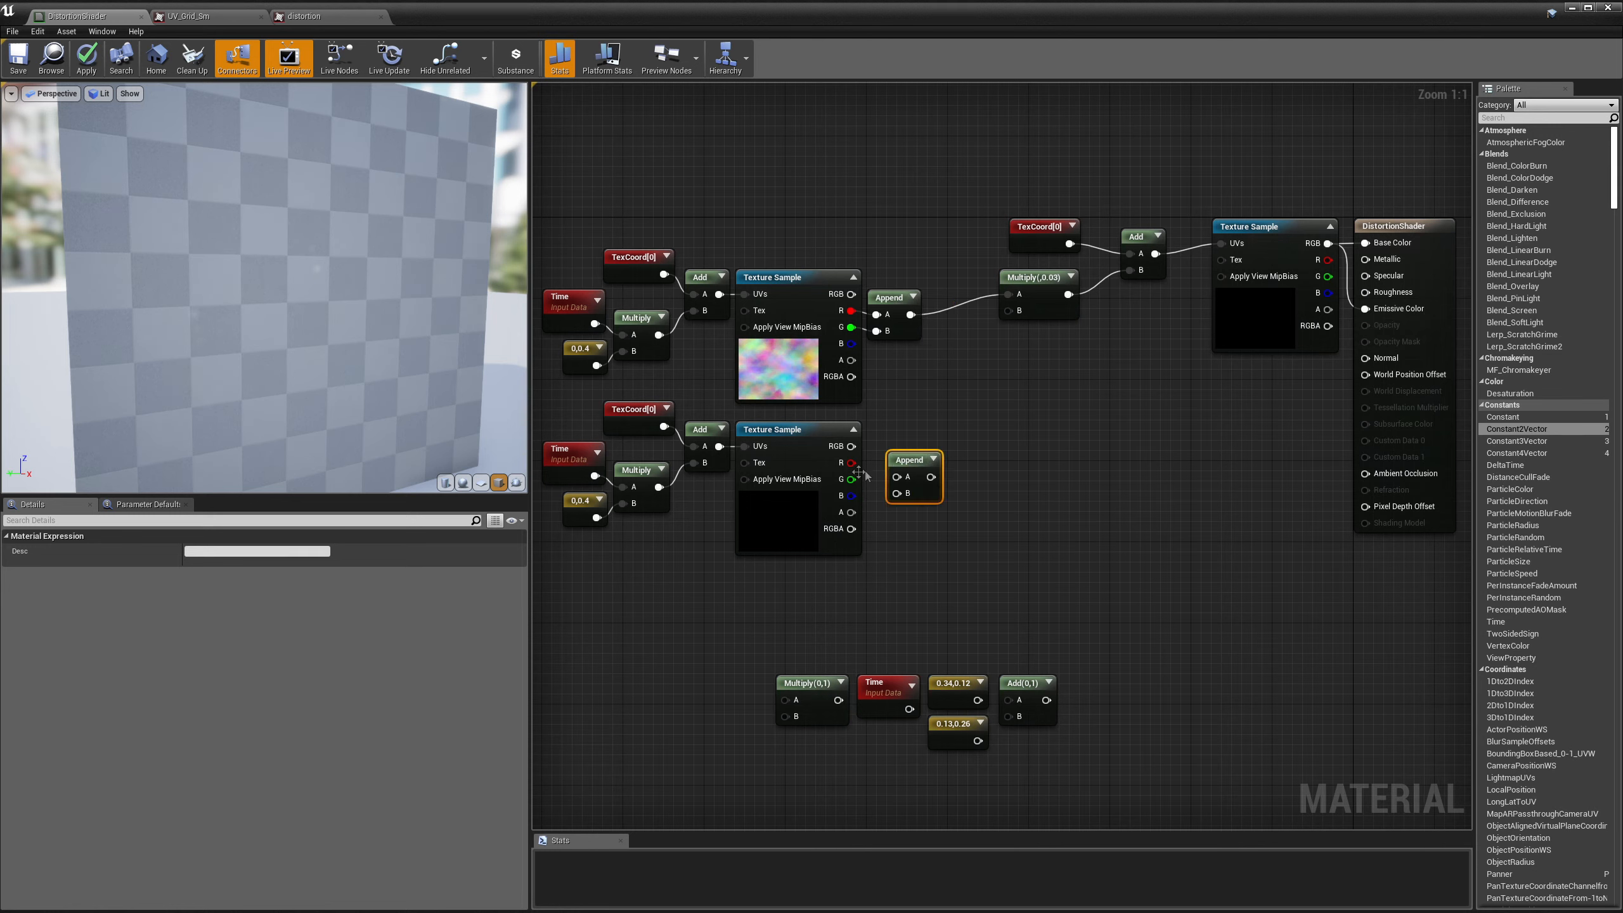
left_click_drag(851, 462, 888, 459)
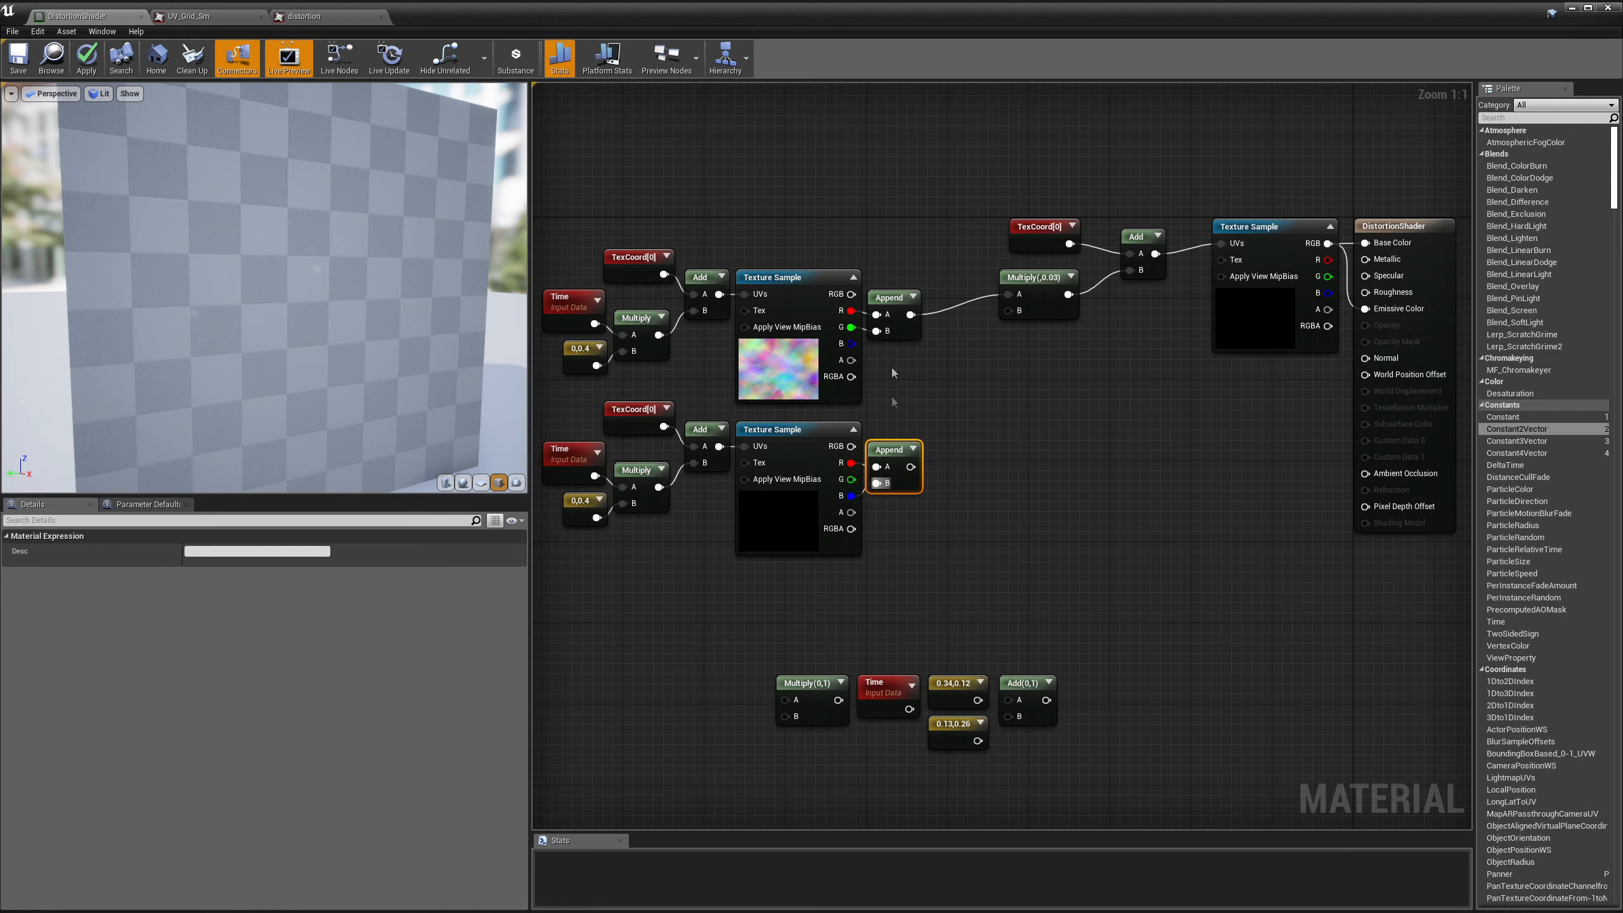
left_click(980, 417)
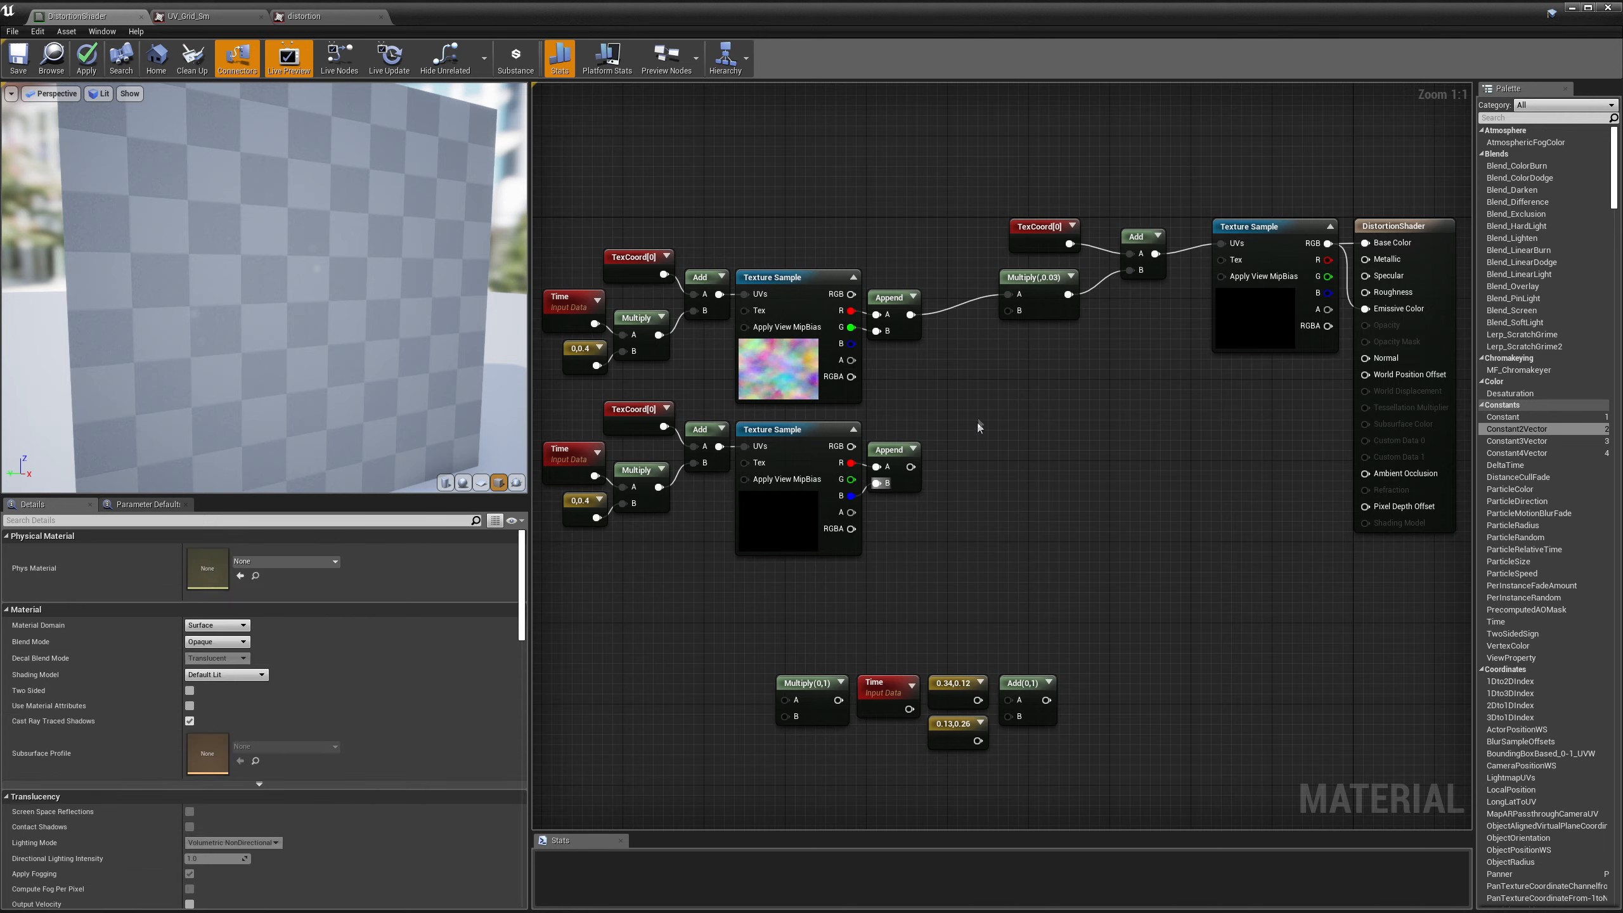
Step: Place a new Add node after the two Append nodes, connect both to its inputs and feed its output into Multiply(,0.03)
right_click(978, 427)
left_click(965, 415)
left_click(1136, 239)
key("ctrl+c")
key("ctrl+v")
left_click_drag(1168, 252, 955, 406)
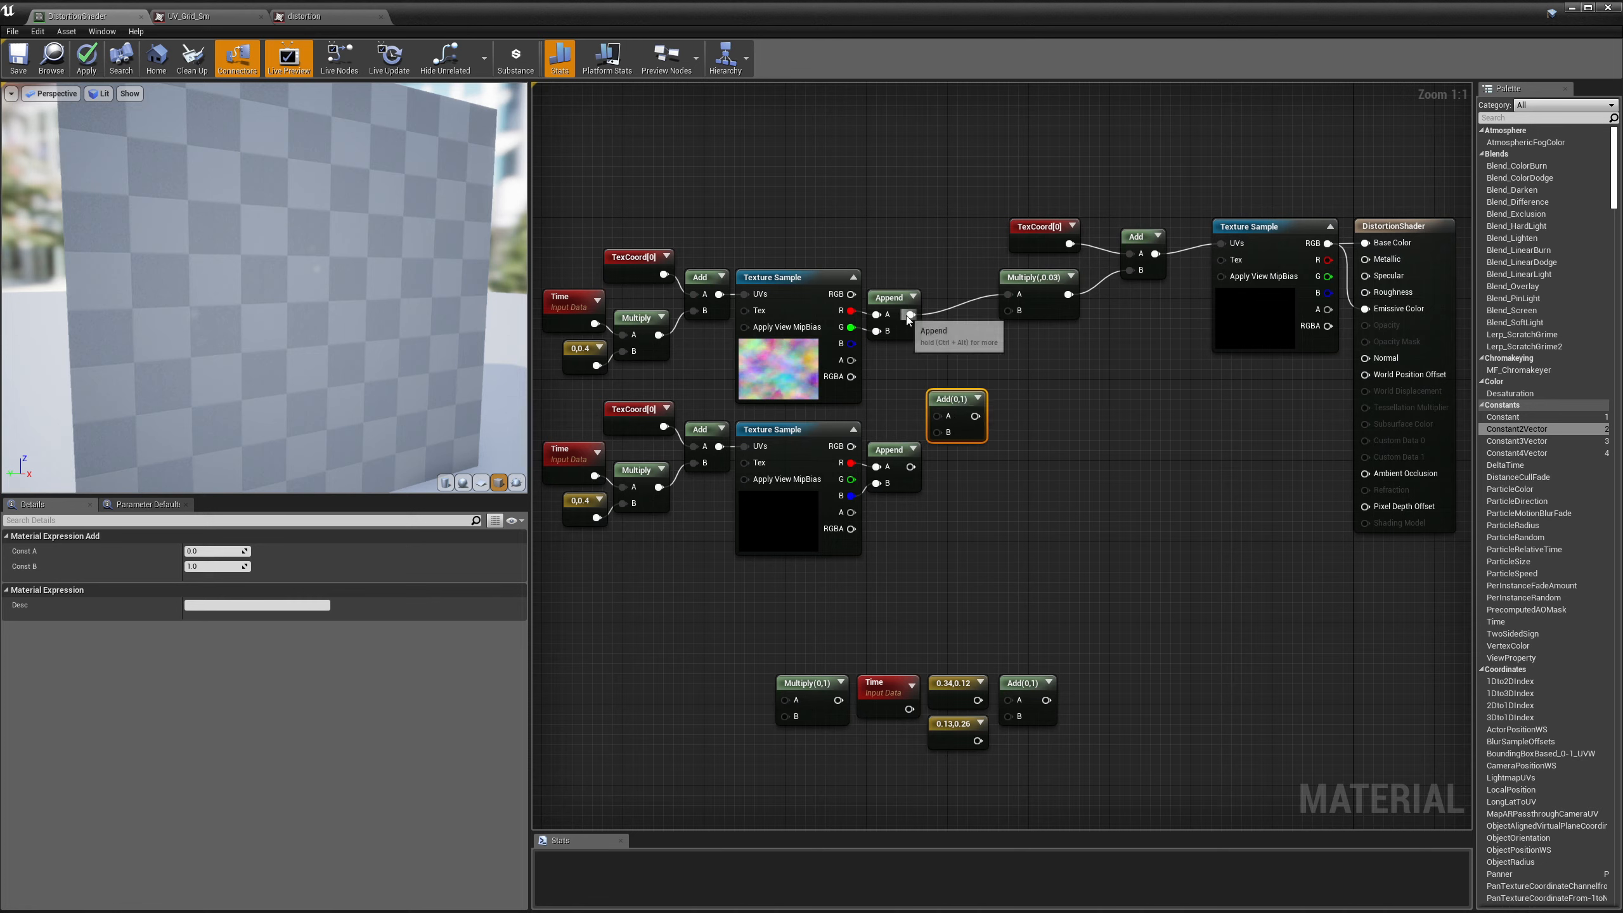
left_click_drag(910, 314, 1004, 295)
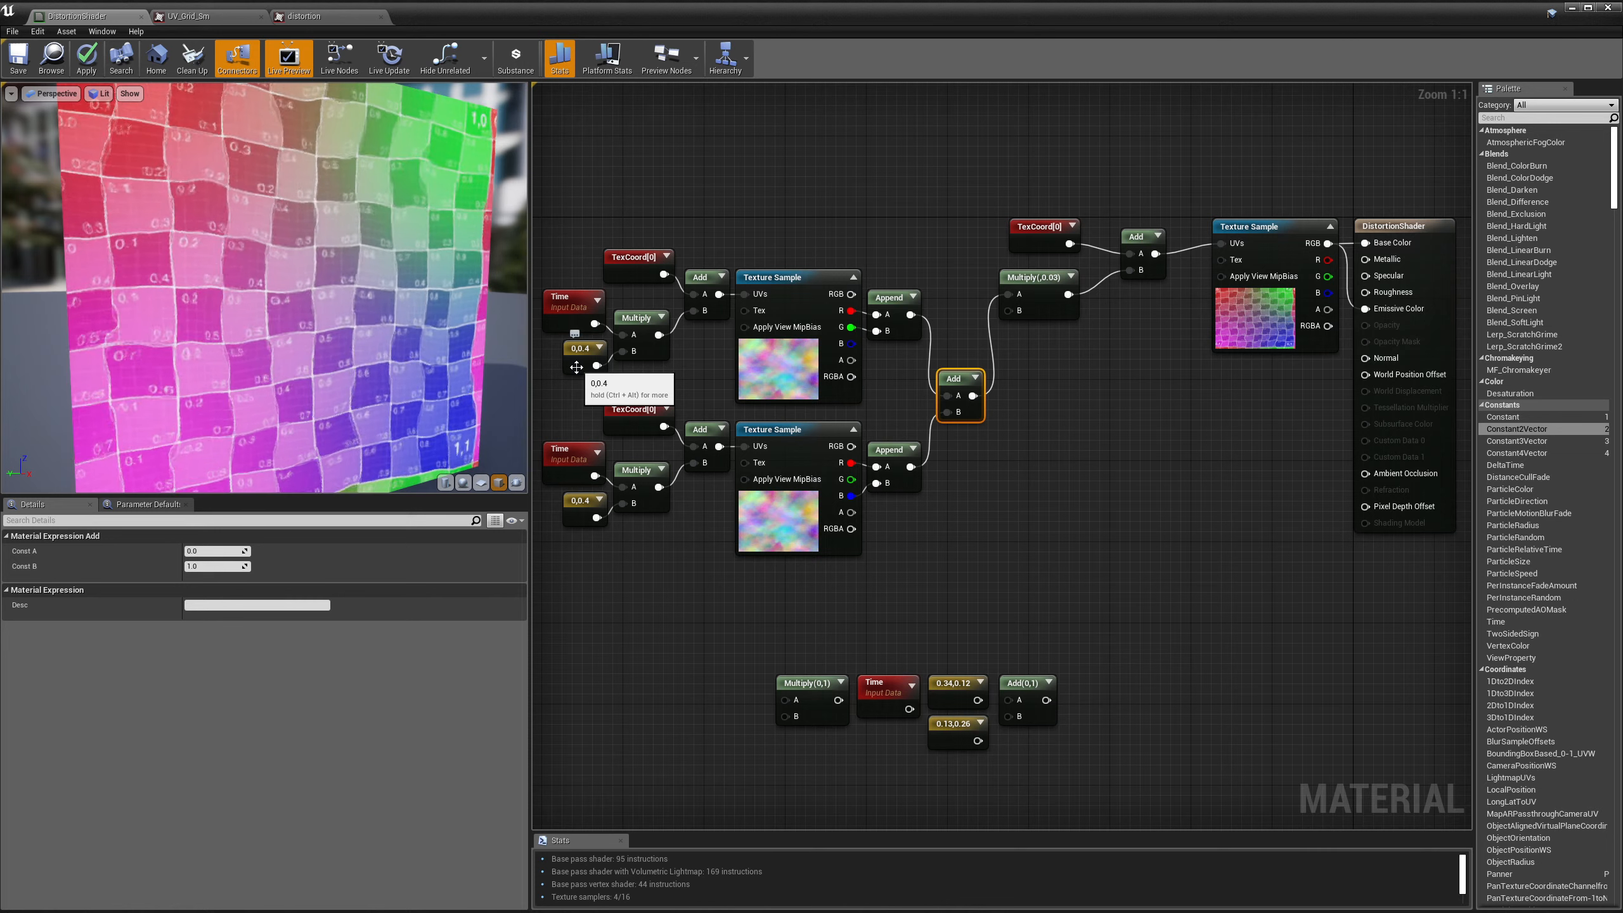
Step: Bring the spare two-component constants over and connect 0.34,0.12 to the upper Multiply's B input and 0.13,0.26 to the lower one's
left_click_drag(942, 663, 652, 593)
left_click(661, 542)
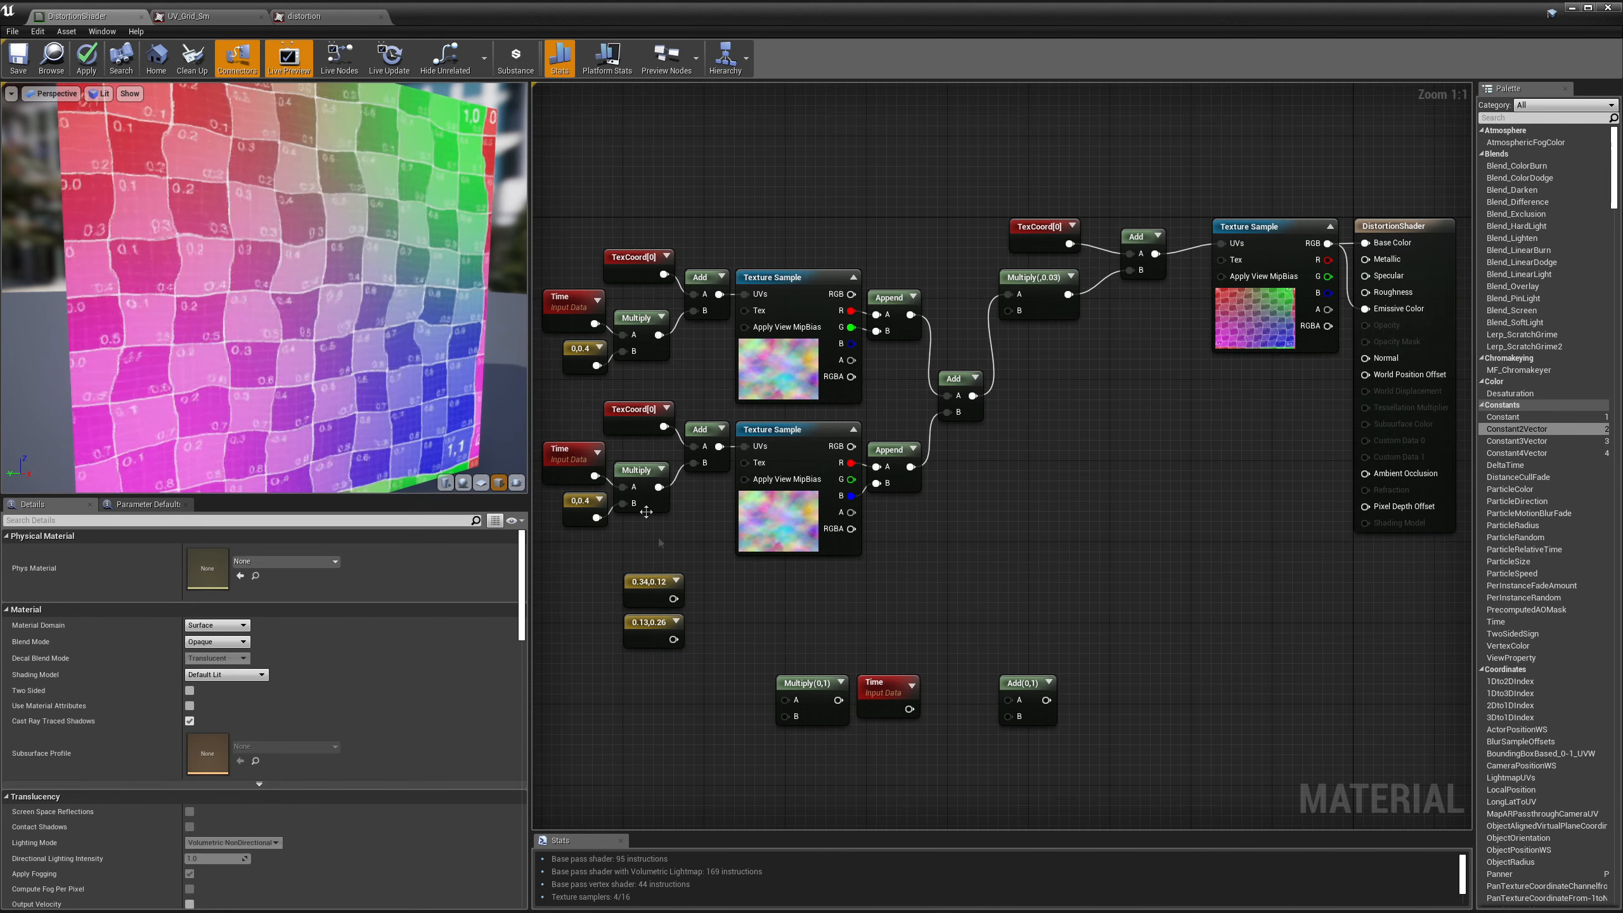
left_click_drag(674, 598, 624, 358)
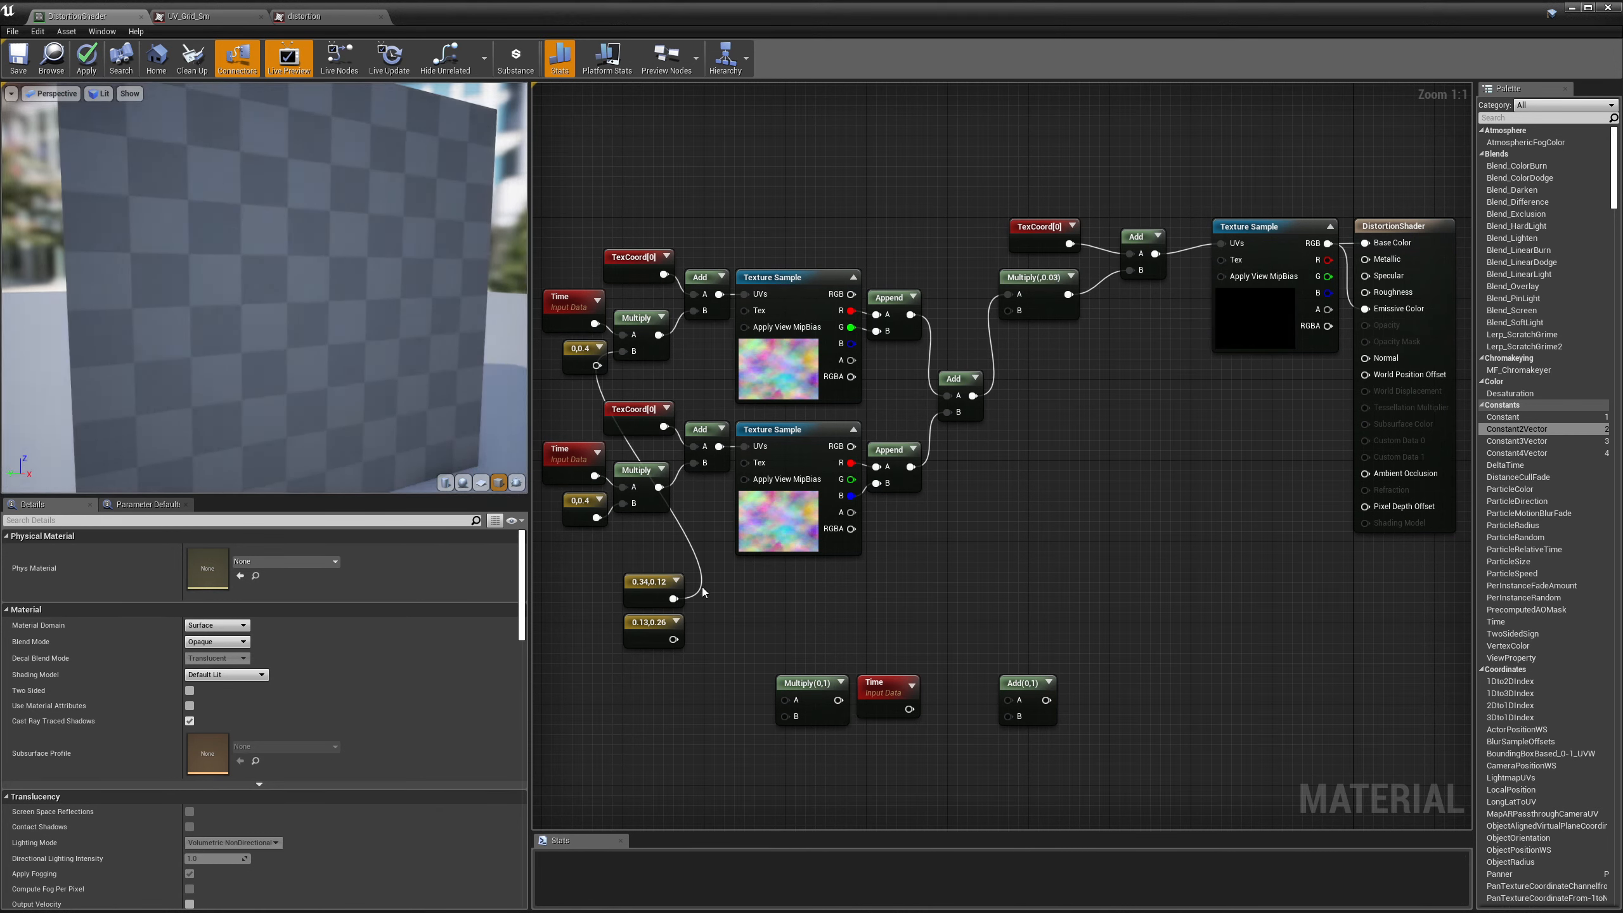
left_click_drag(678, 636, 624, 508)
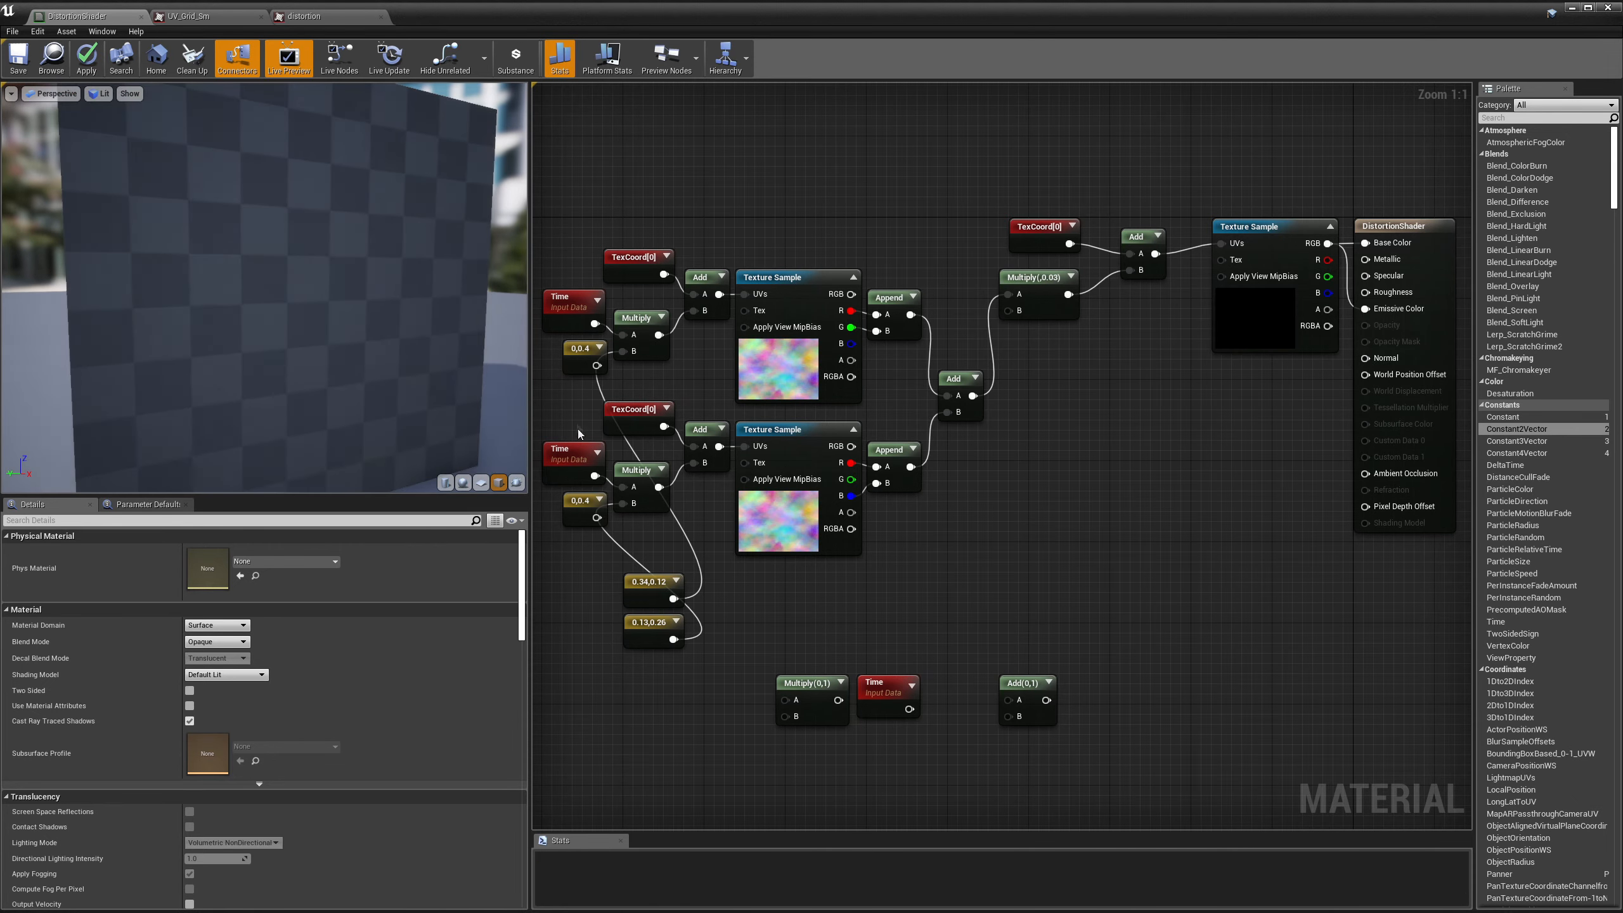
Step: Delete both 0,0.4 constants and put the 0.34,0.12 and 0.13,0.26 constants in their places under the Time nodes
left_click(576, 368)
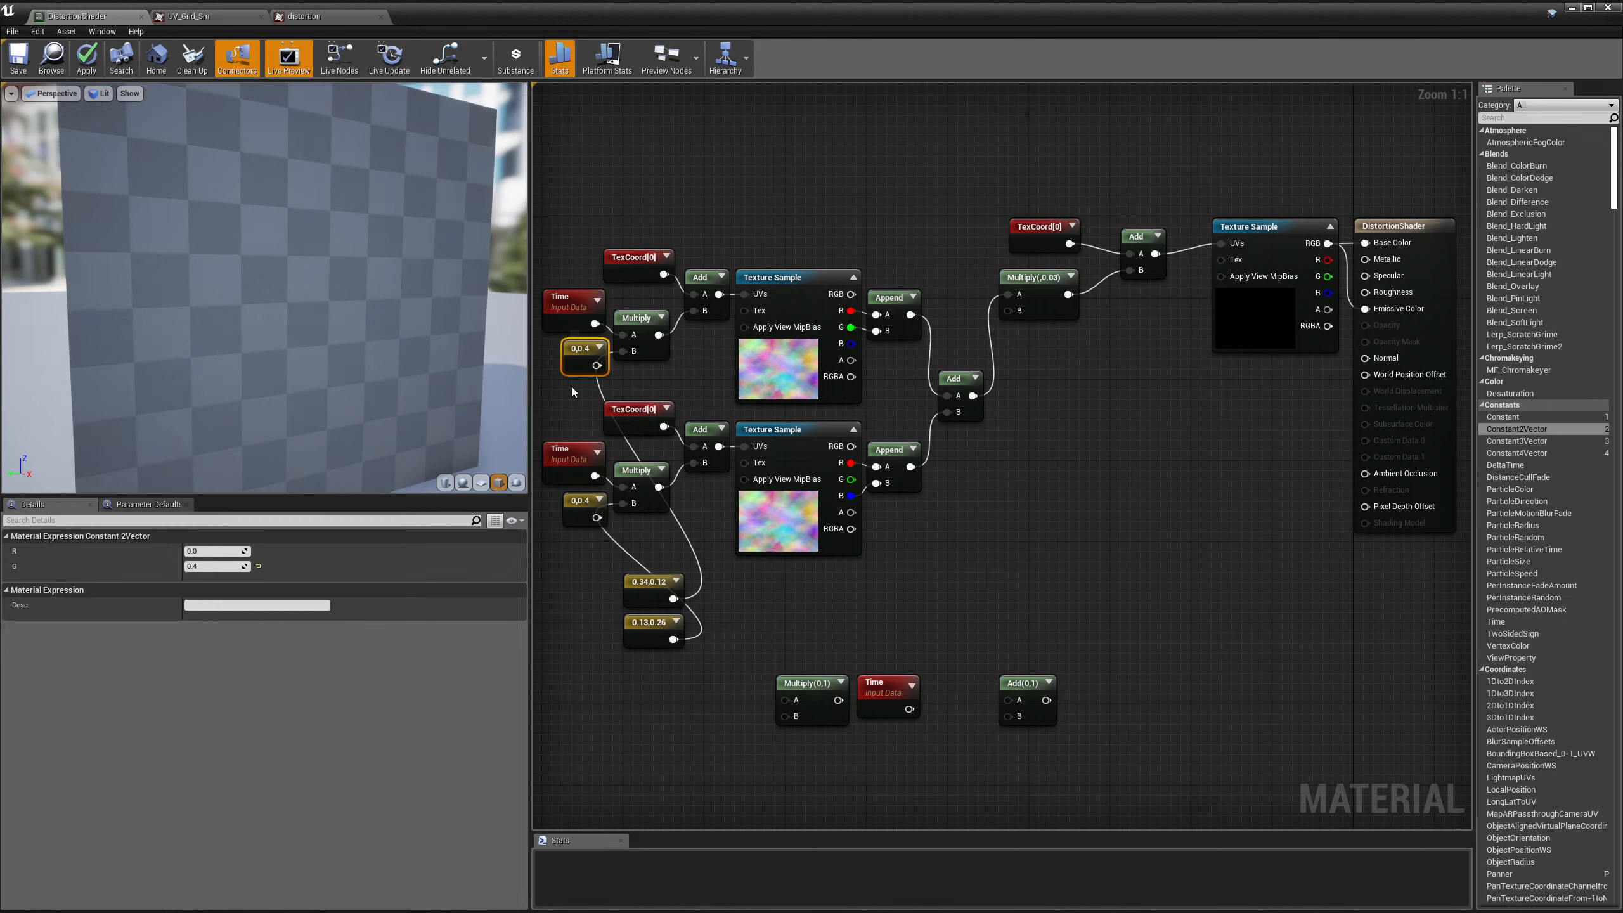
key("Delete")
left_click(578, 513)
key("Delete")
left_click_drag(649, 592, 572, 360)
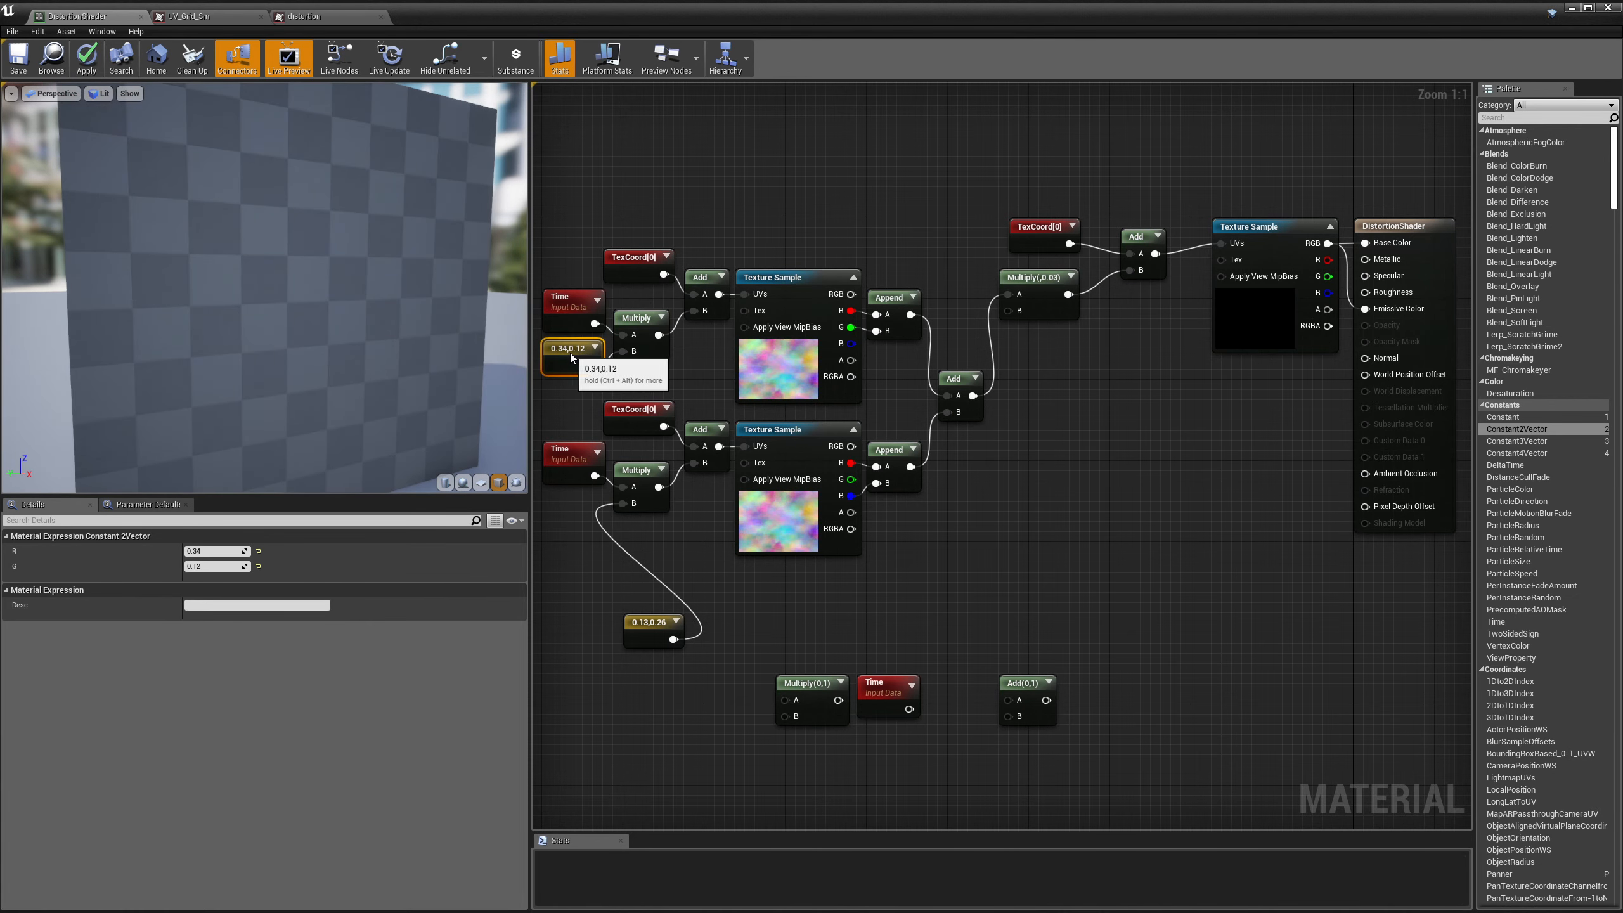
left_click_drag(652, 634, 571, 515)
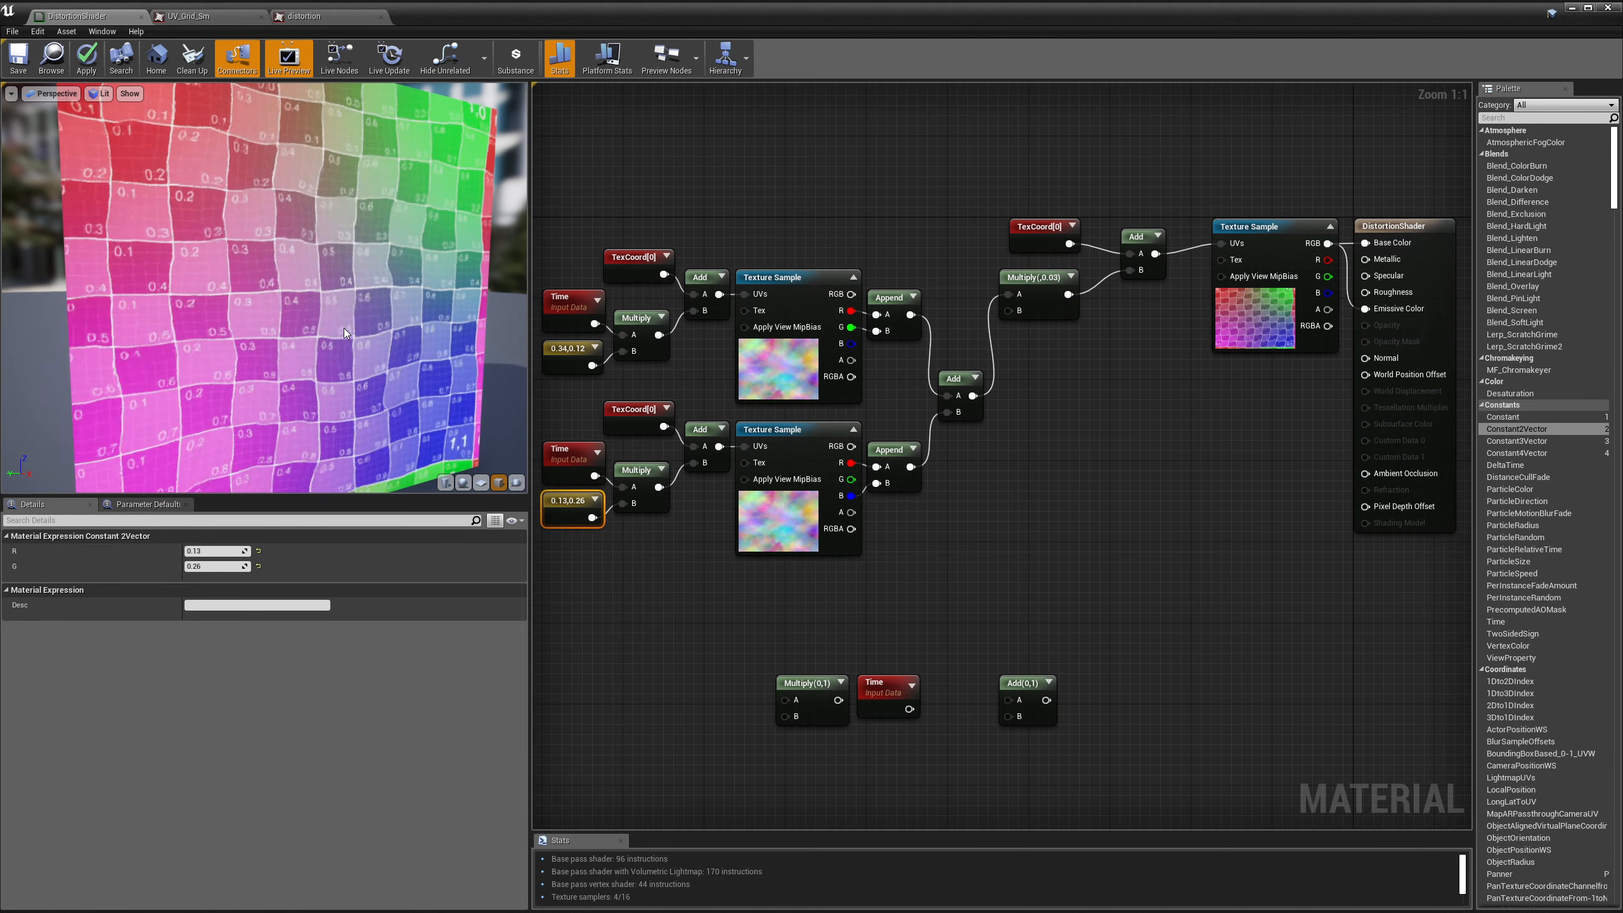
Step: Move both distortion chains and their combining Add node up in line with Multiply(,0.03)
left_click_drag(553, 223, 956, 601)
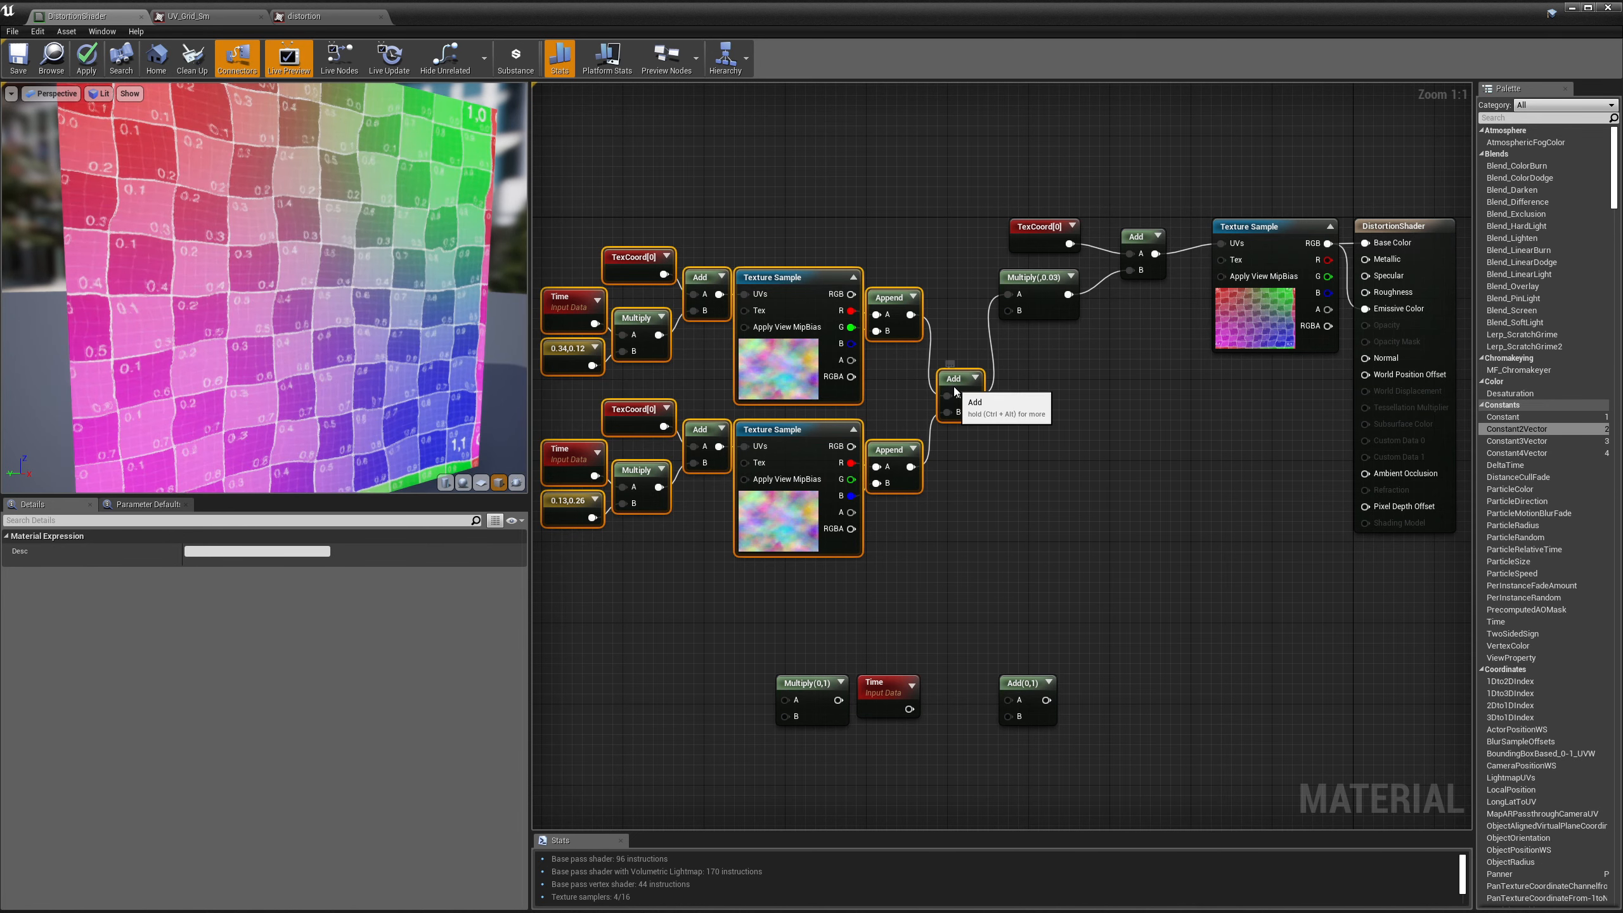
left_click_drag(957, 391, 961, 290)
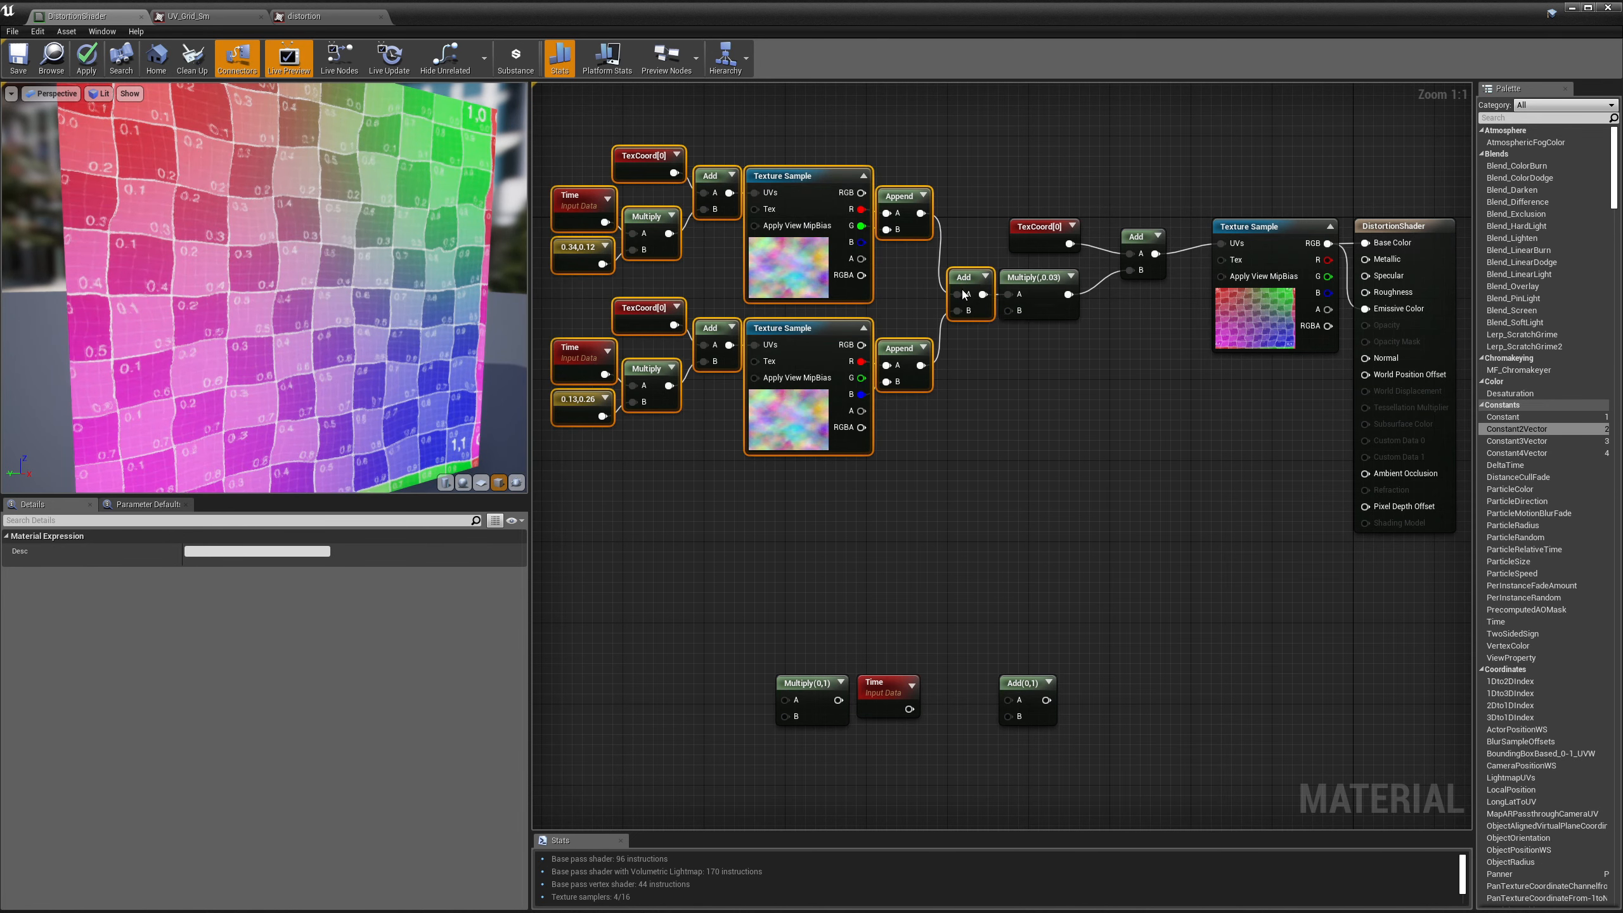
left_click(971, 407)
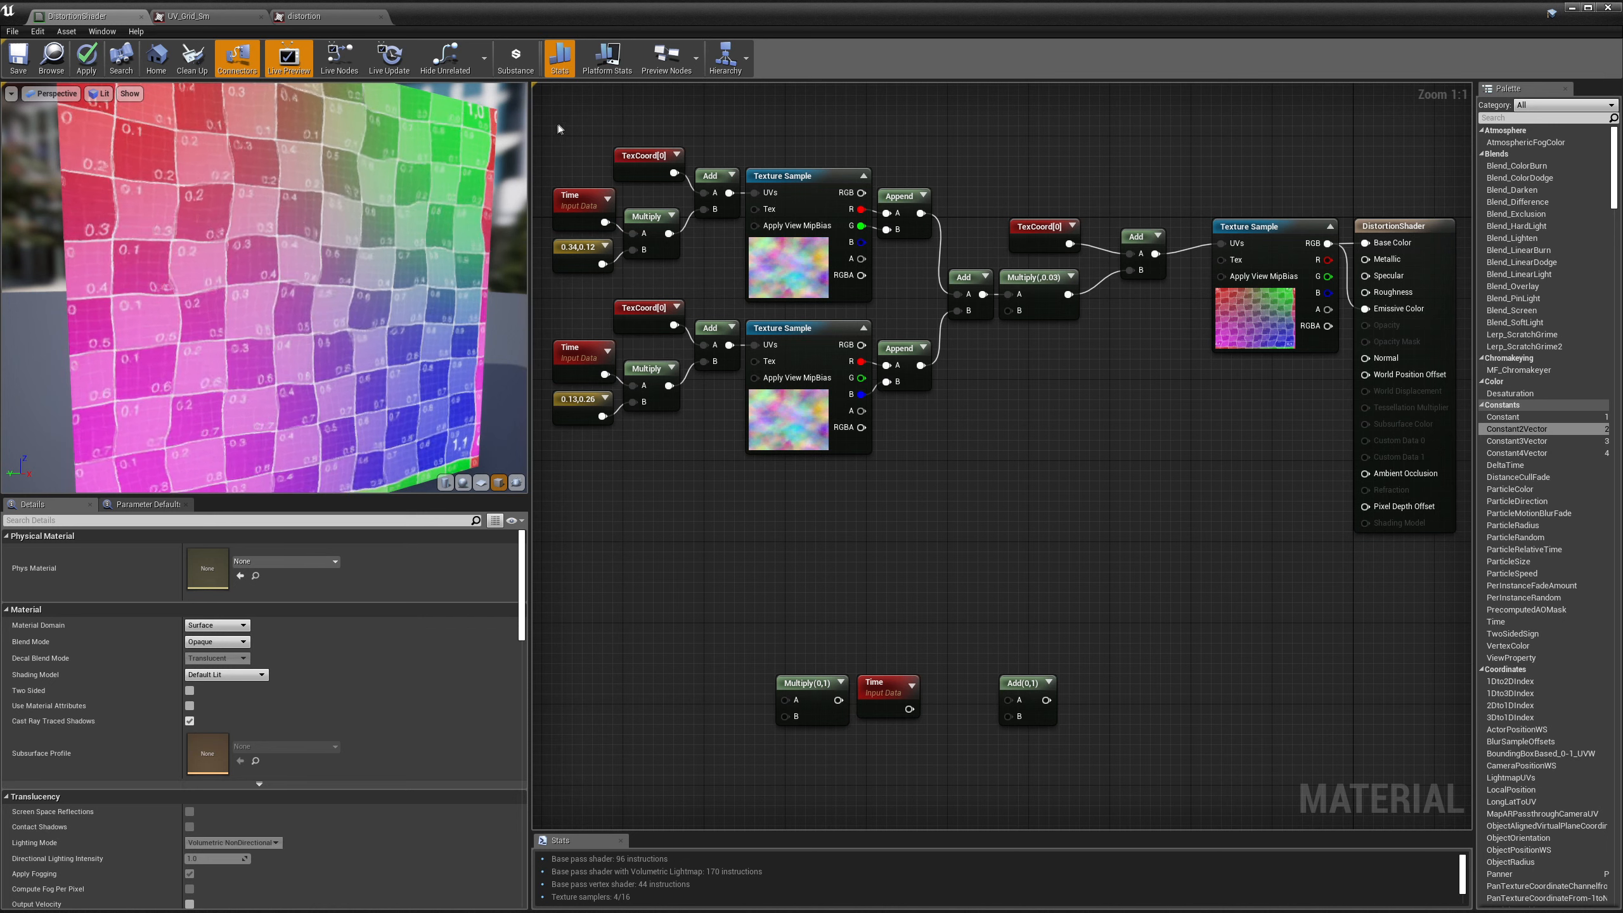
Step: Move the whole distortion network, including Multiply(,0.03), the final TexCoord and the final Add, closer to the UV grid Texture Sample
left_click_drag(581, 114, 1093, 485)
left_click_drag(1044, 289, 1074, 290)
left_click_drag(598, 120, 1147, 436)
left_click_drag(1141, 239, 1188, 229)
left_click(1114, 425)
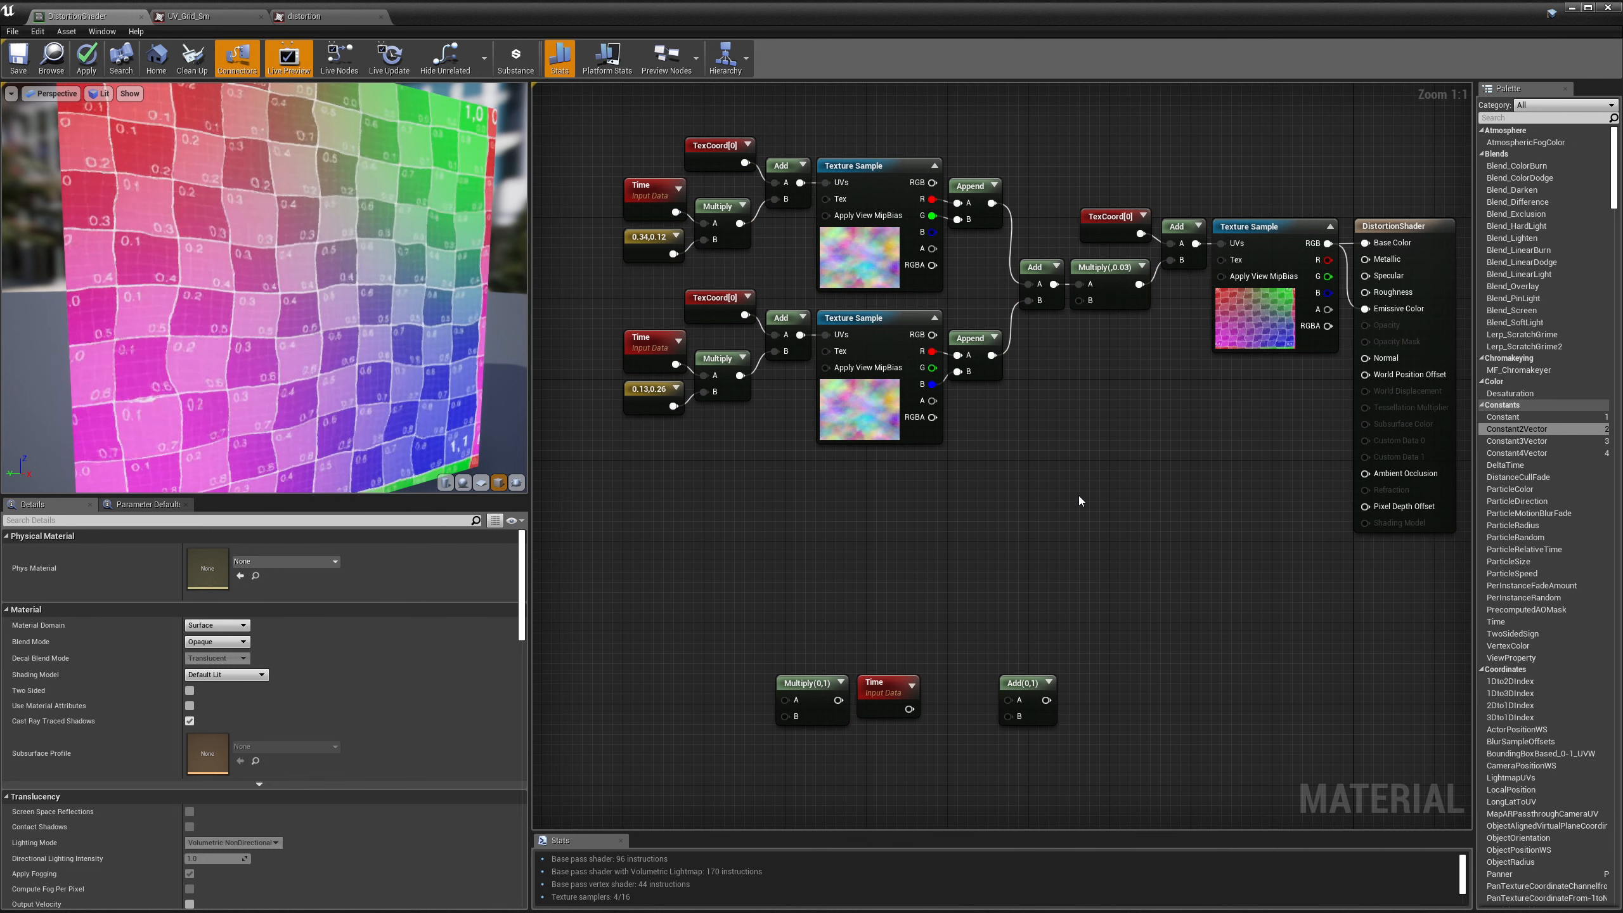
left_click(1098, 232)
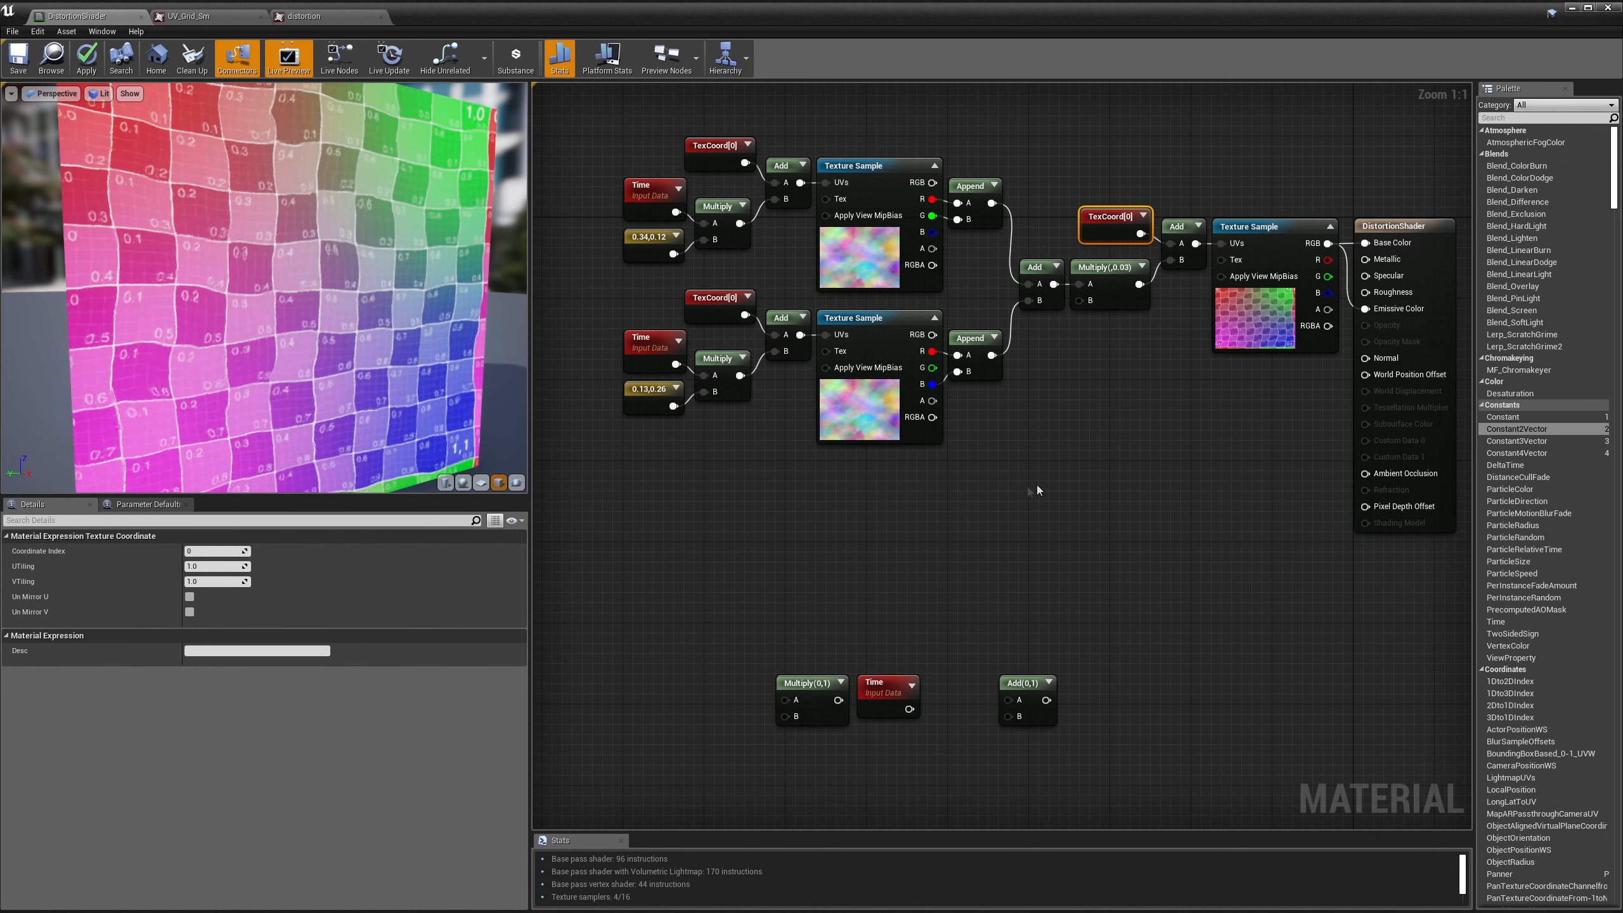
right_click_drag(1126, 401, 1084, 442)
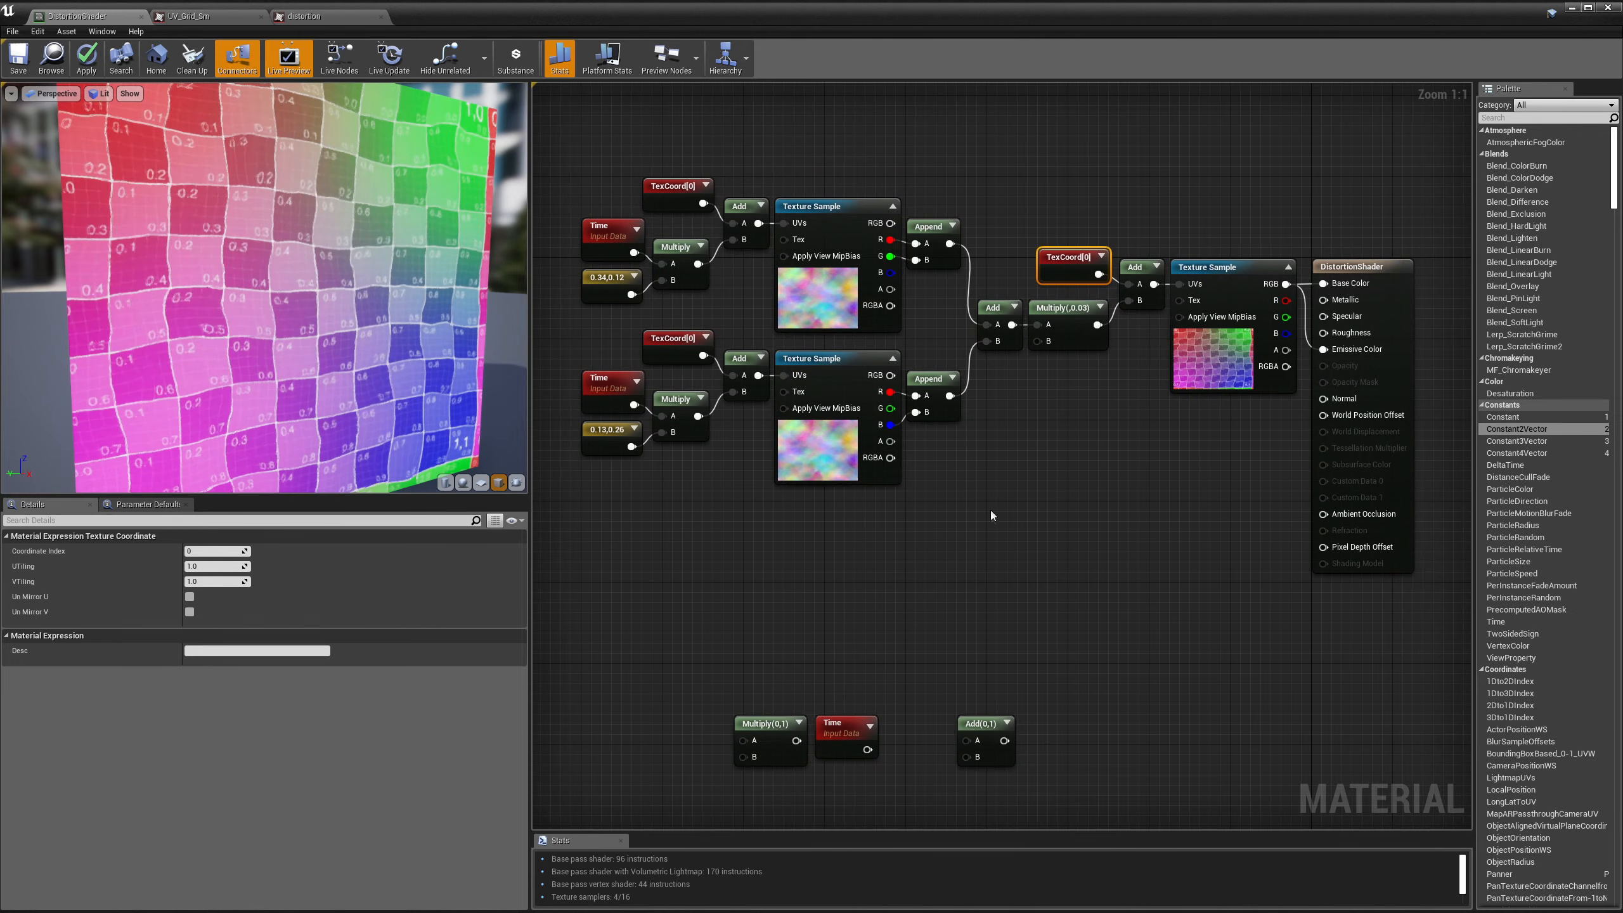